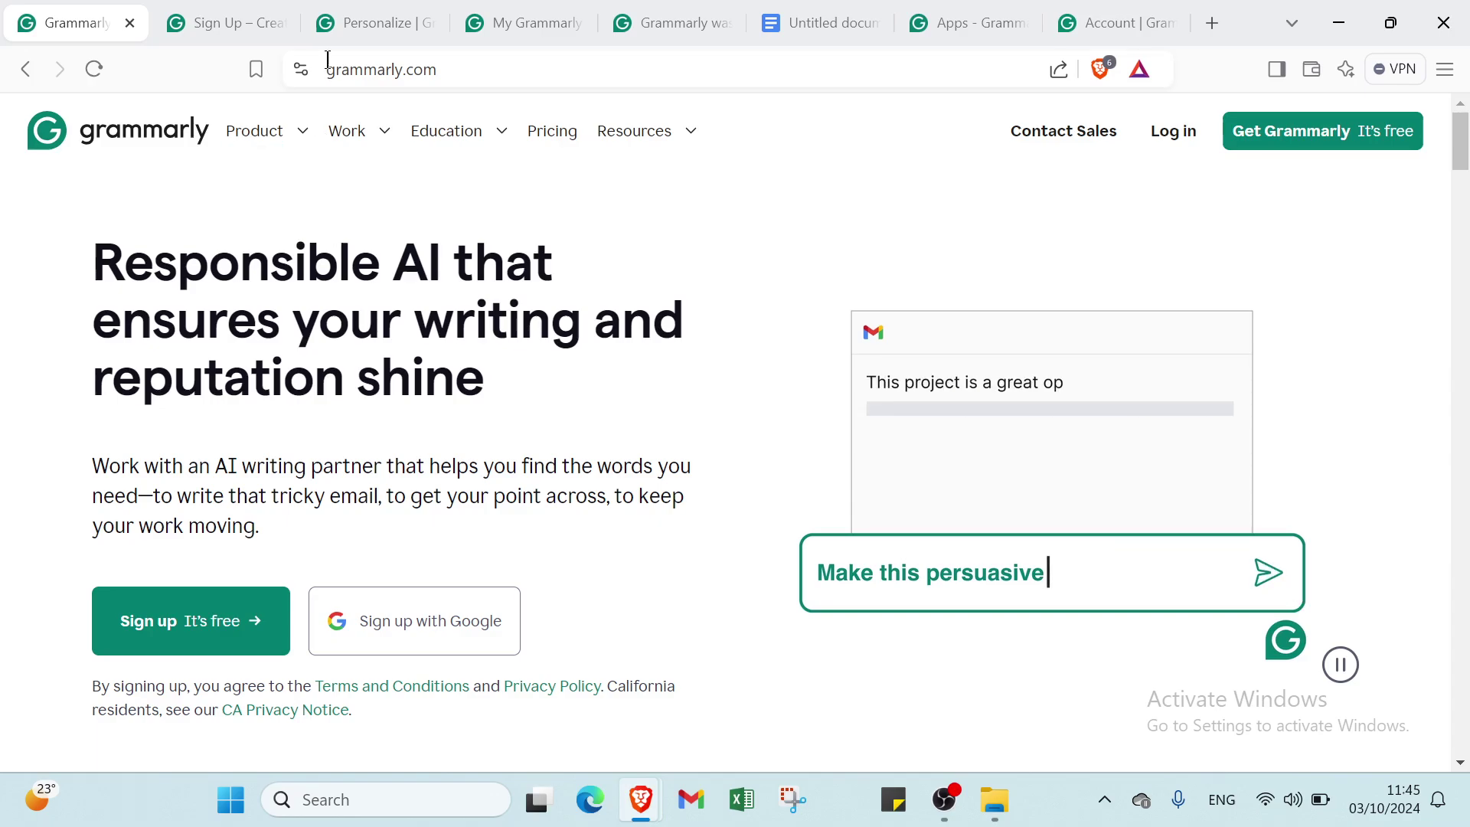
Bring up the grammarly.com/signup form in the Sign Up tab
scroll(625, 487, down, 5)
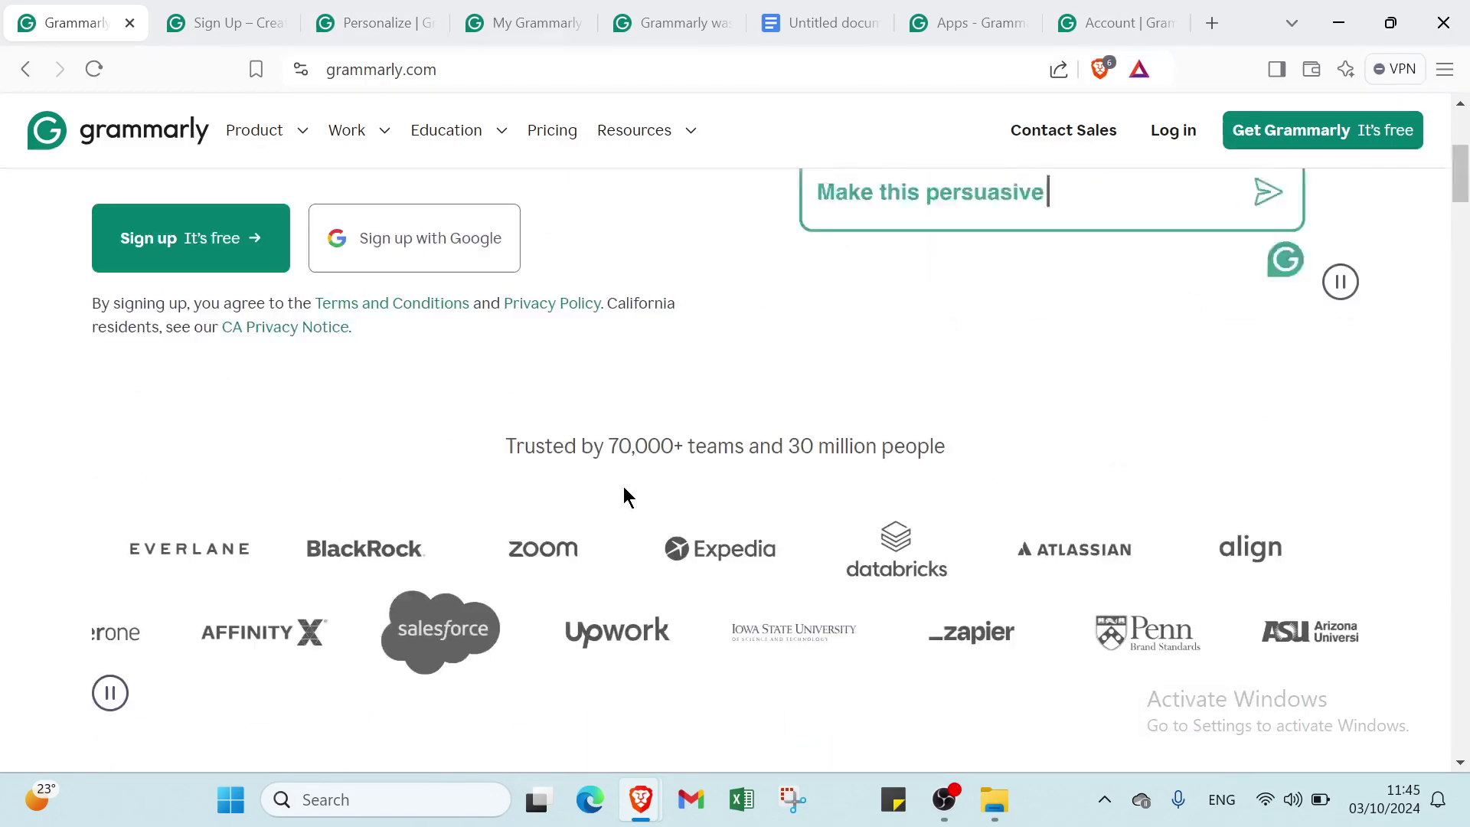
scroll(623, 485, up, 5)
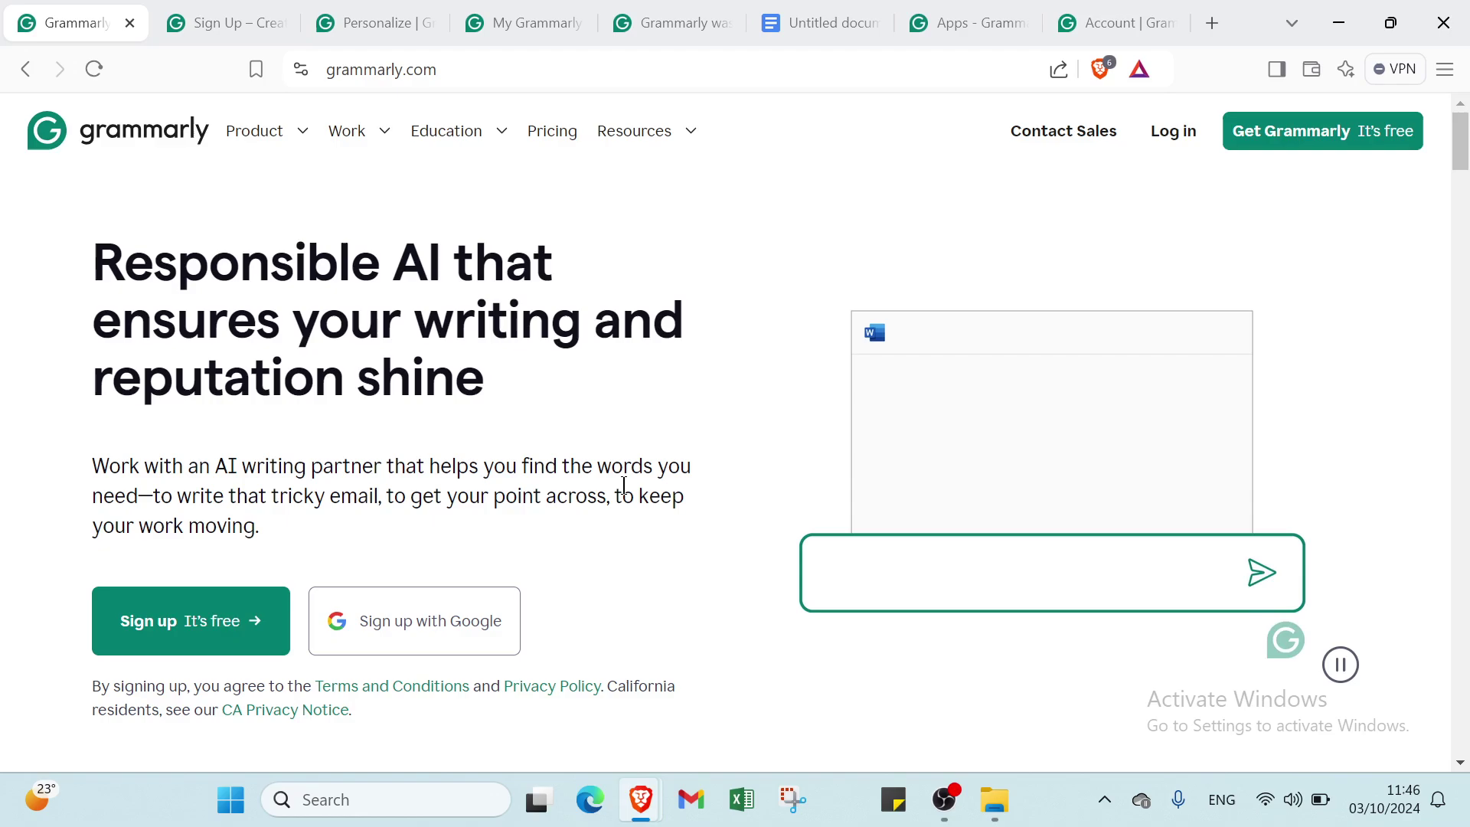
scroll(622, 490, down, 2)
scroll(614, 506, down, 2)
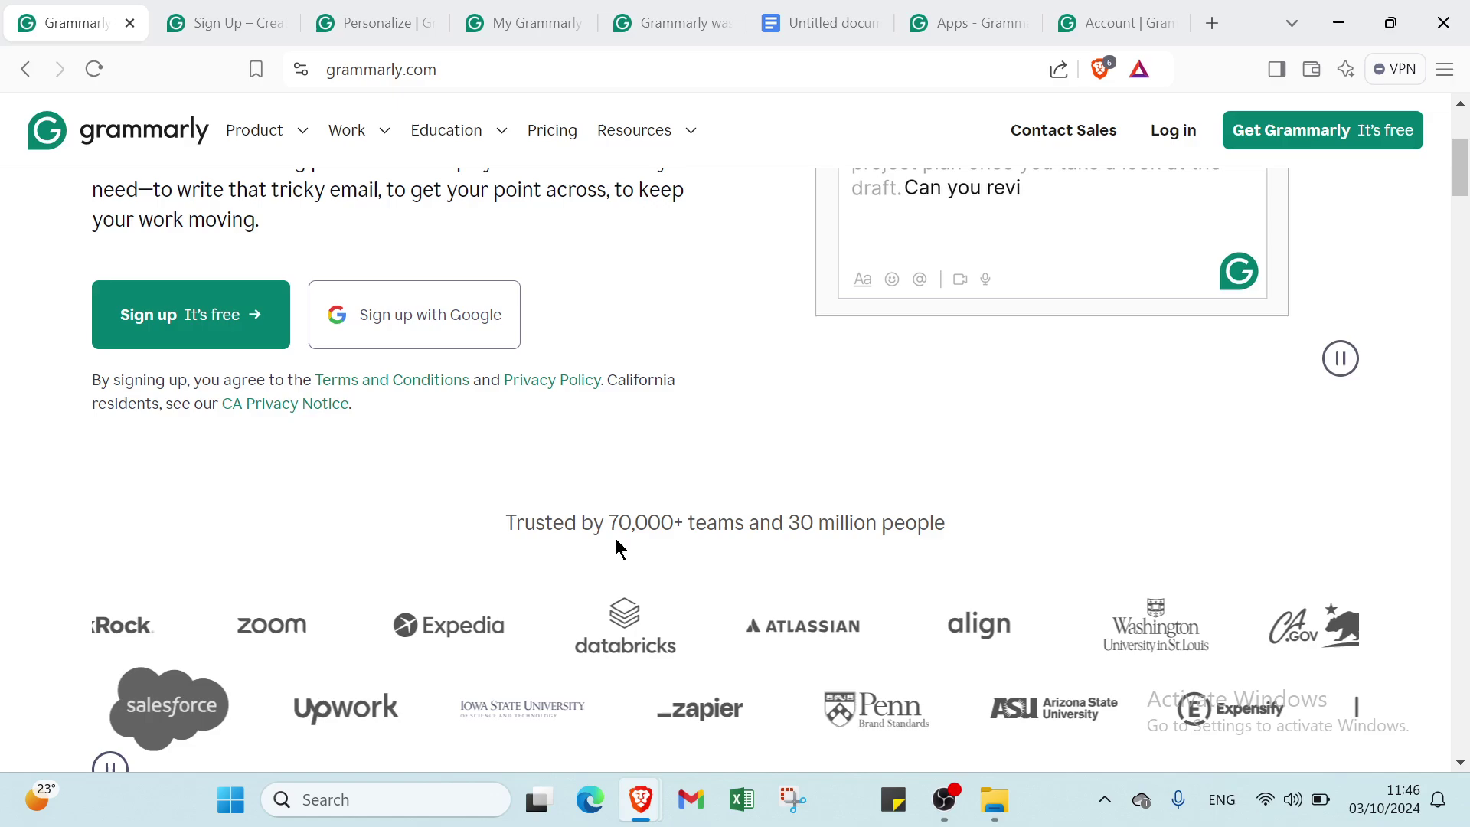
scroll(615, 539, down, 1)
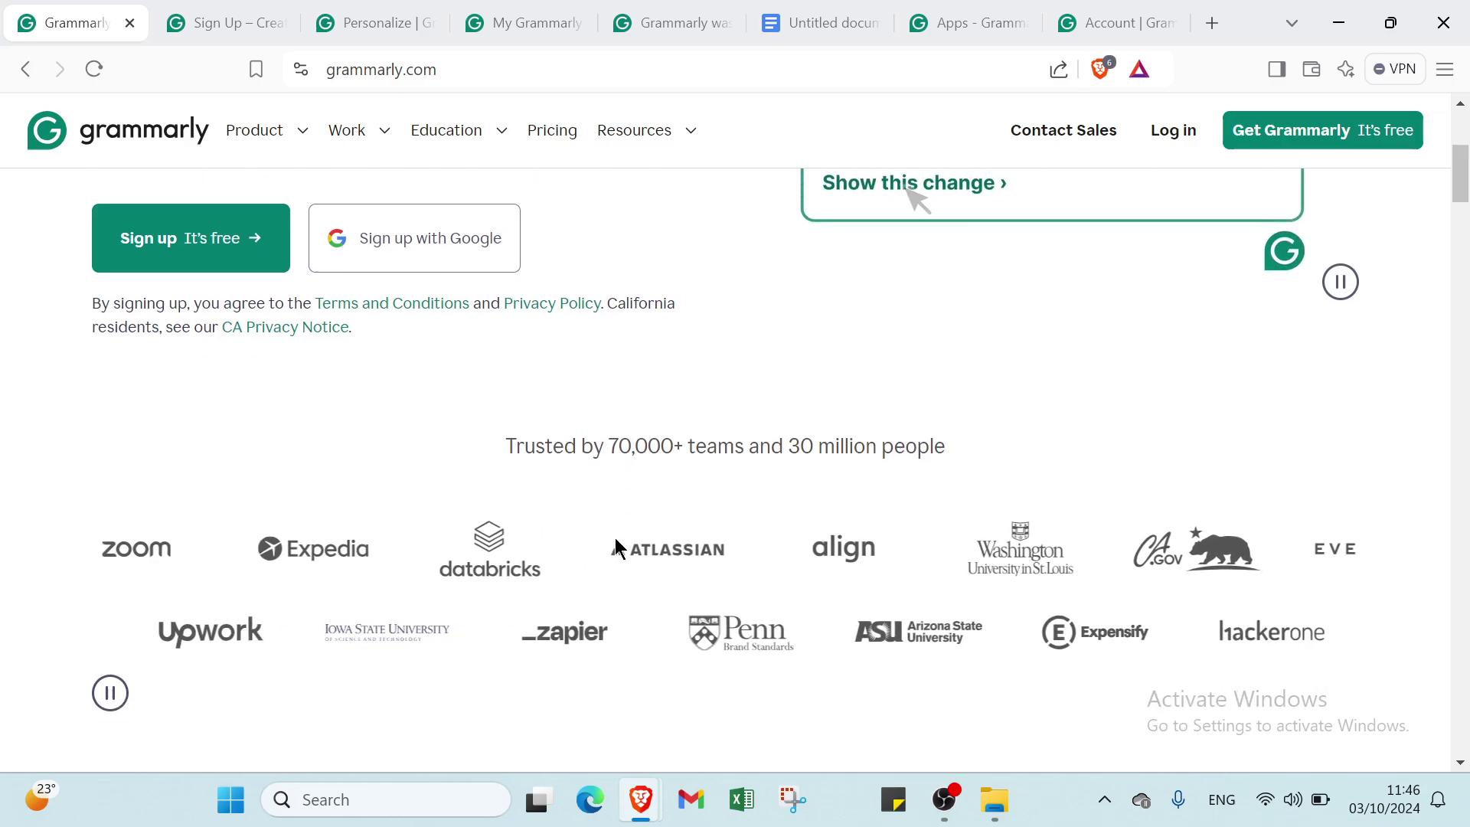
scroll(615, 539, down, 1)
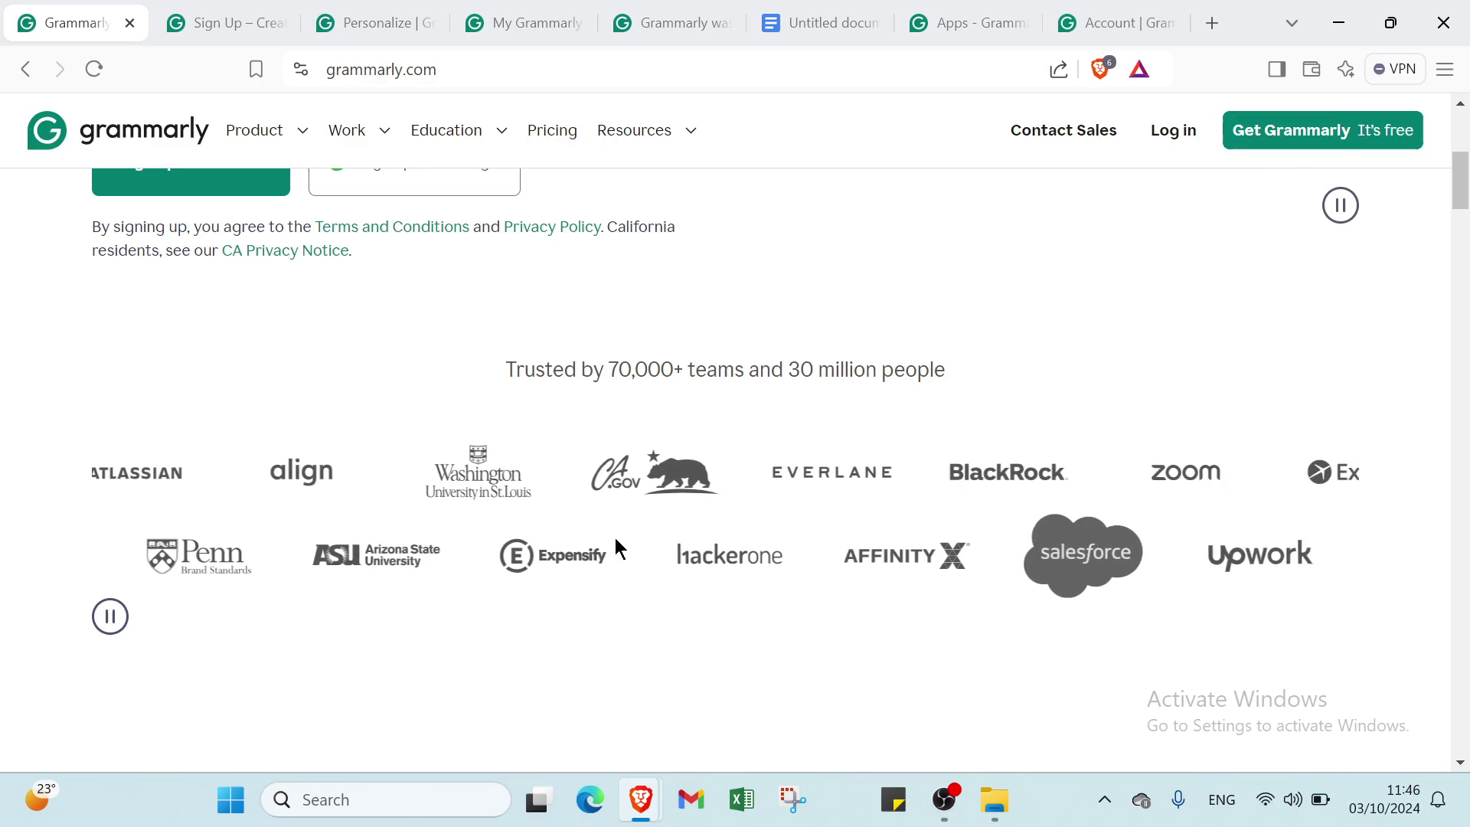
scroll(616, 541, down, 2)
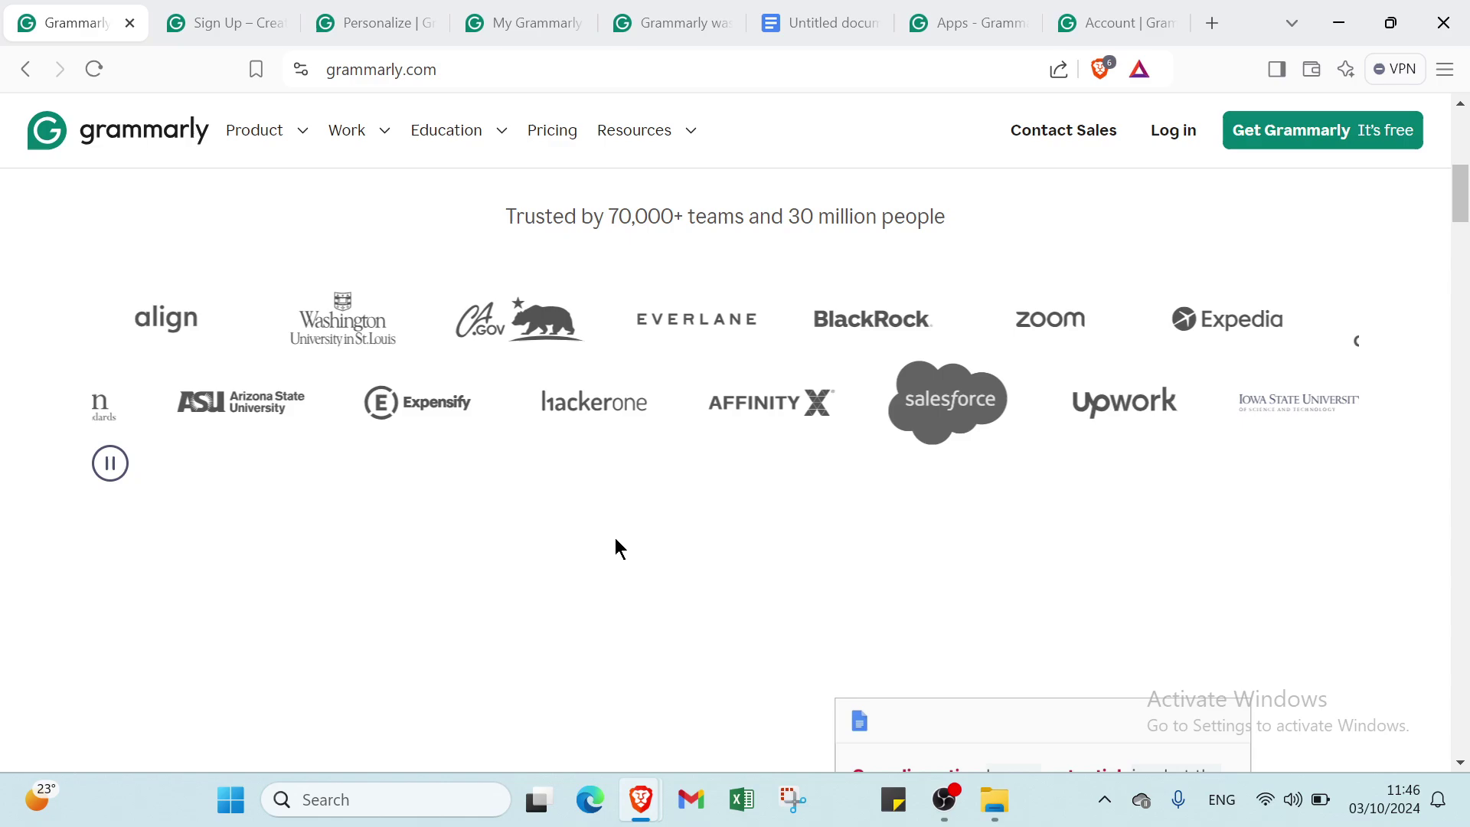
scroll(614, 538, down, 3)
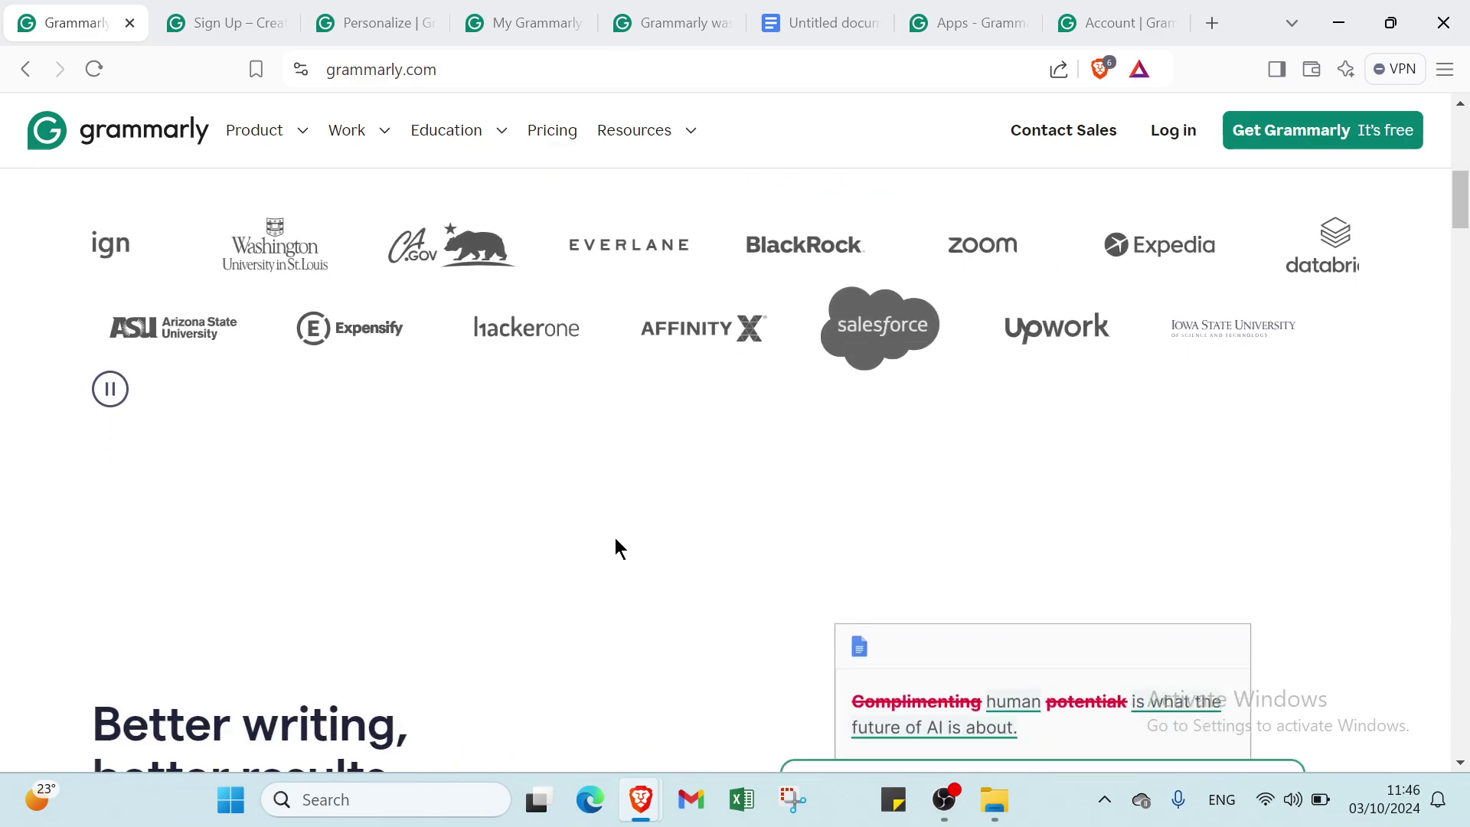
scroll(614, 535, up, 10)
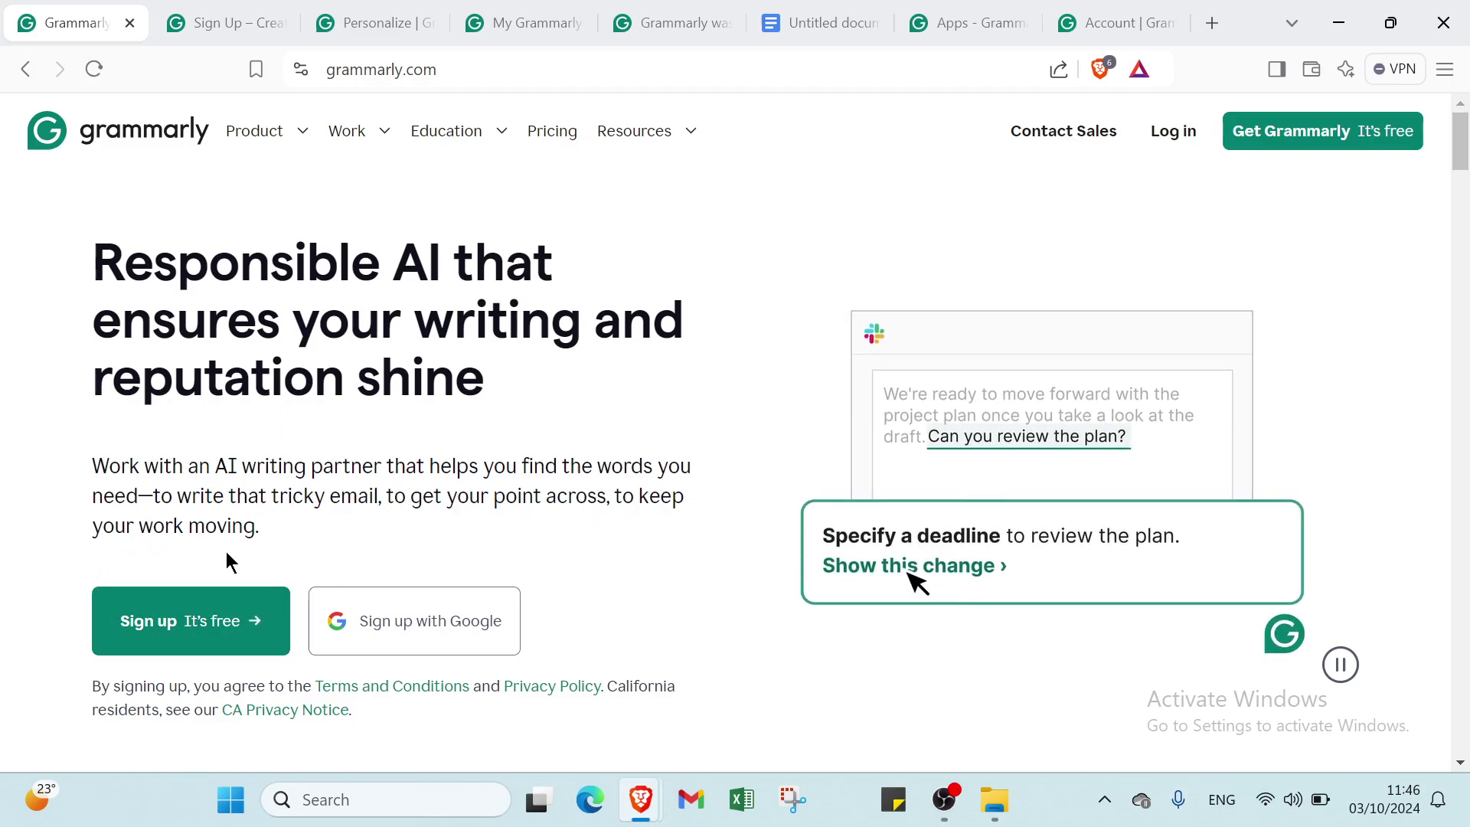
scroll(226, 552, down, 15)
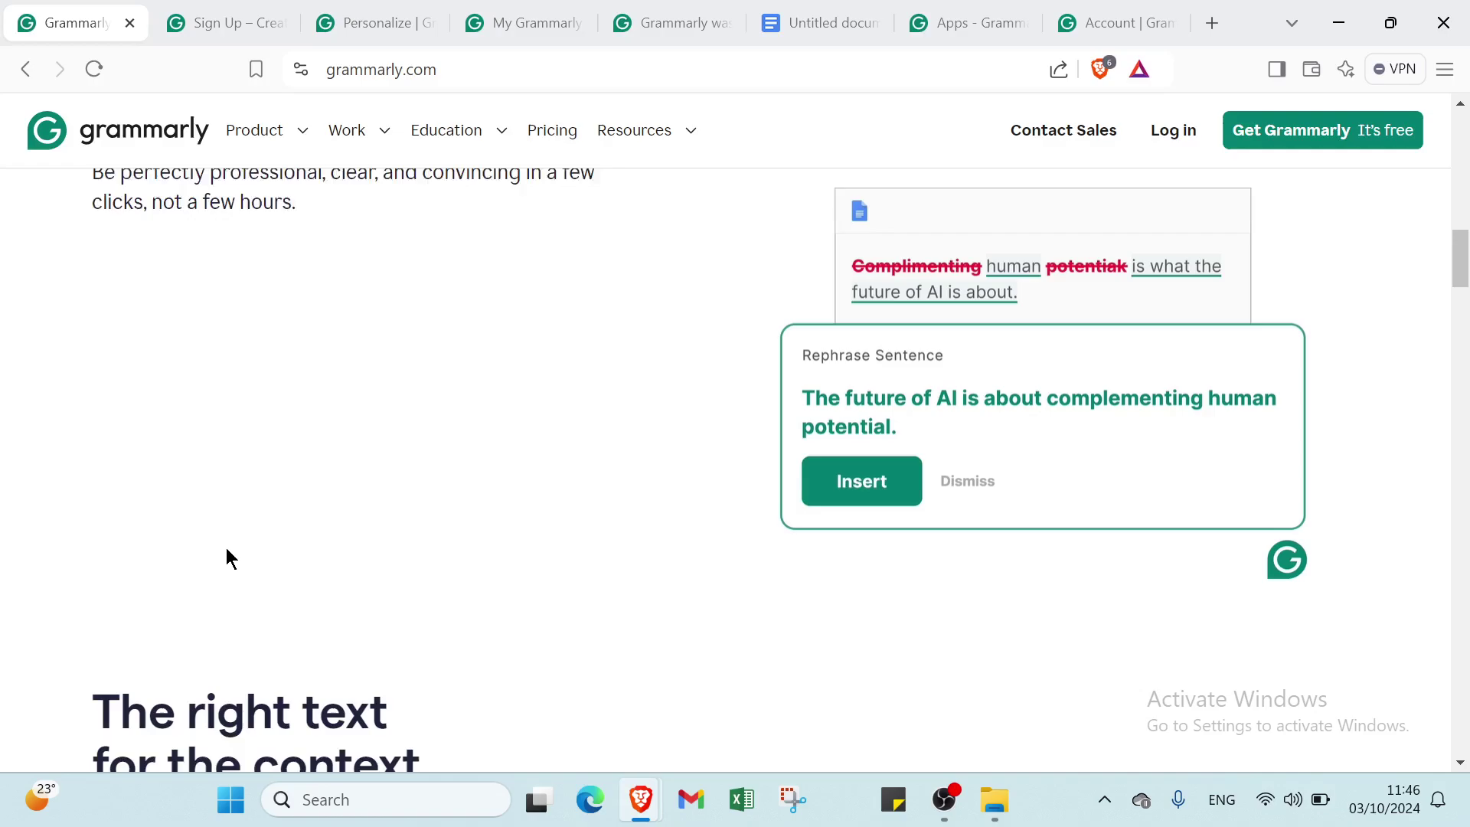
scroll(226, 548, up, 2)
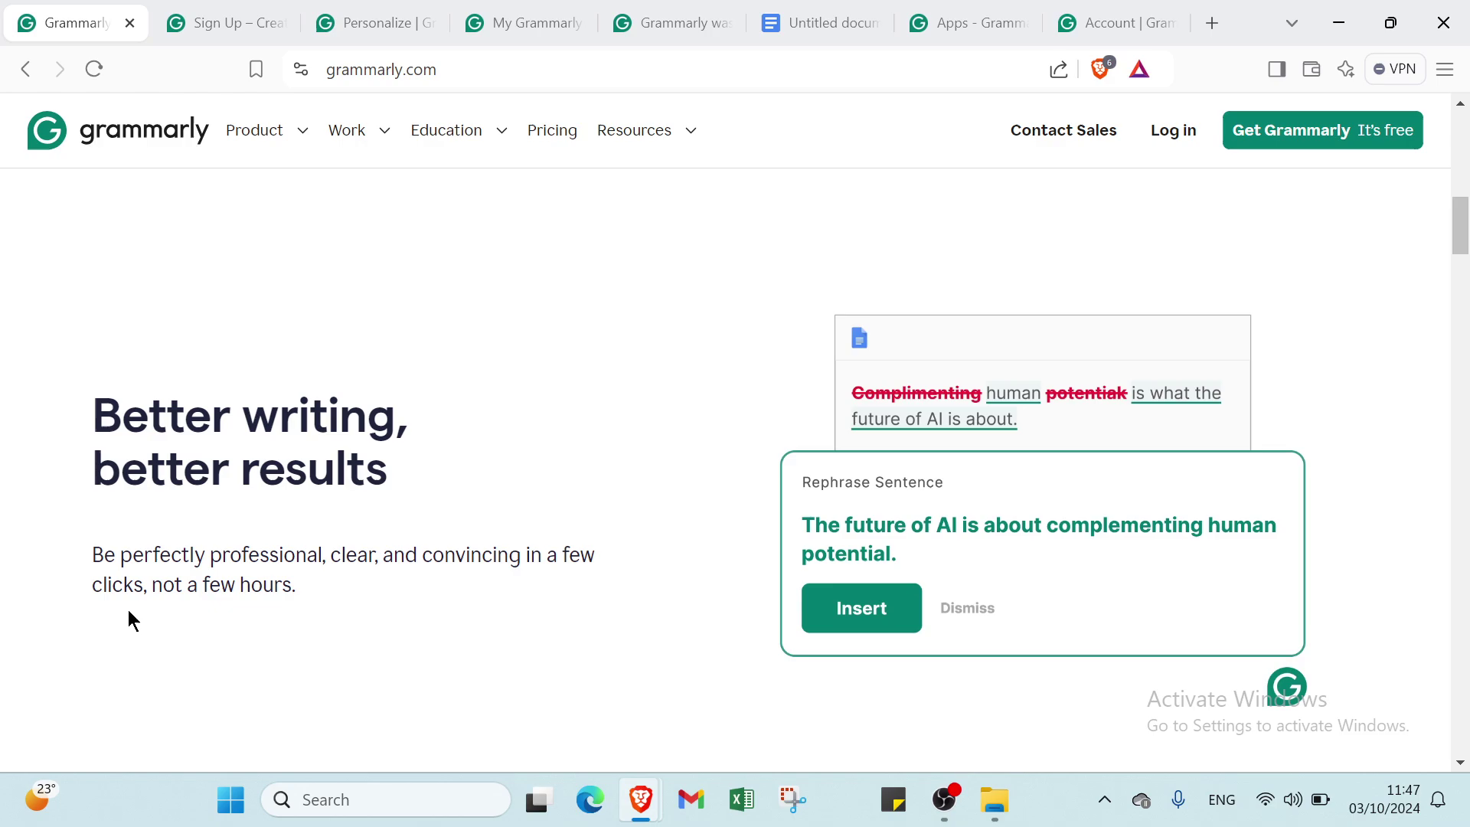
scroll(127, 610, down, 2)
scroll(222, 456, down, 5)
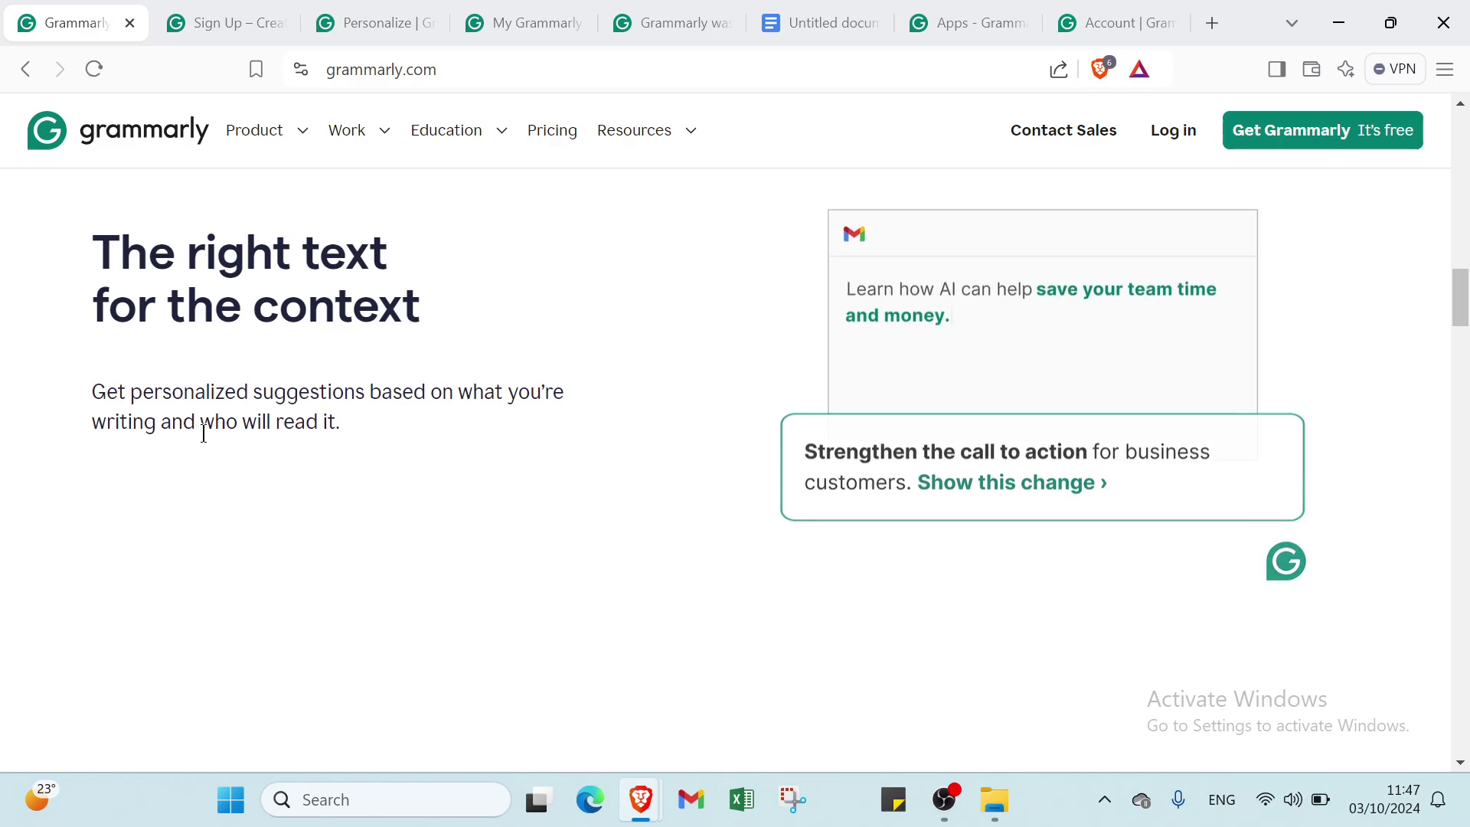
scroll(319, 433, down, 10)
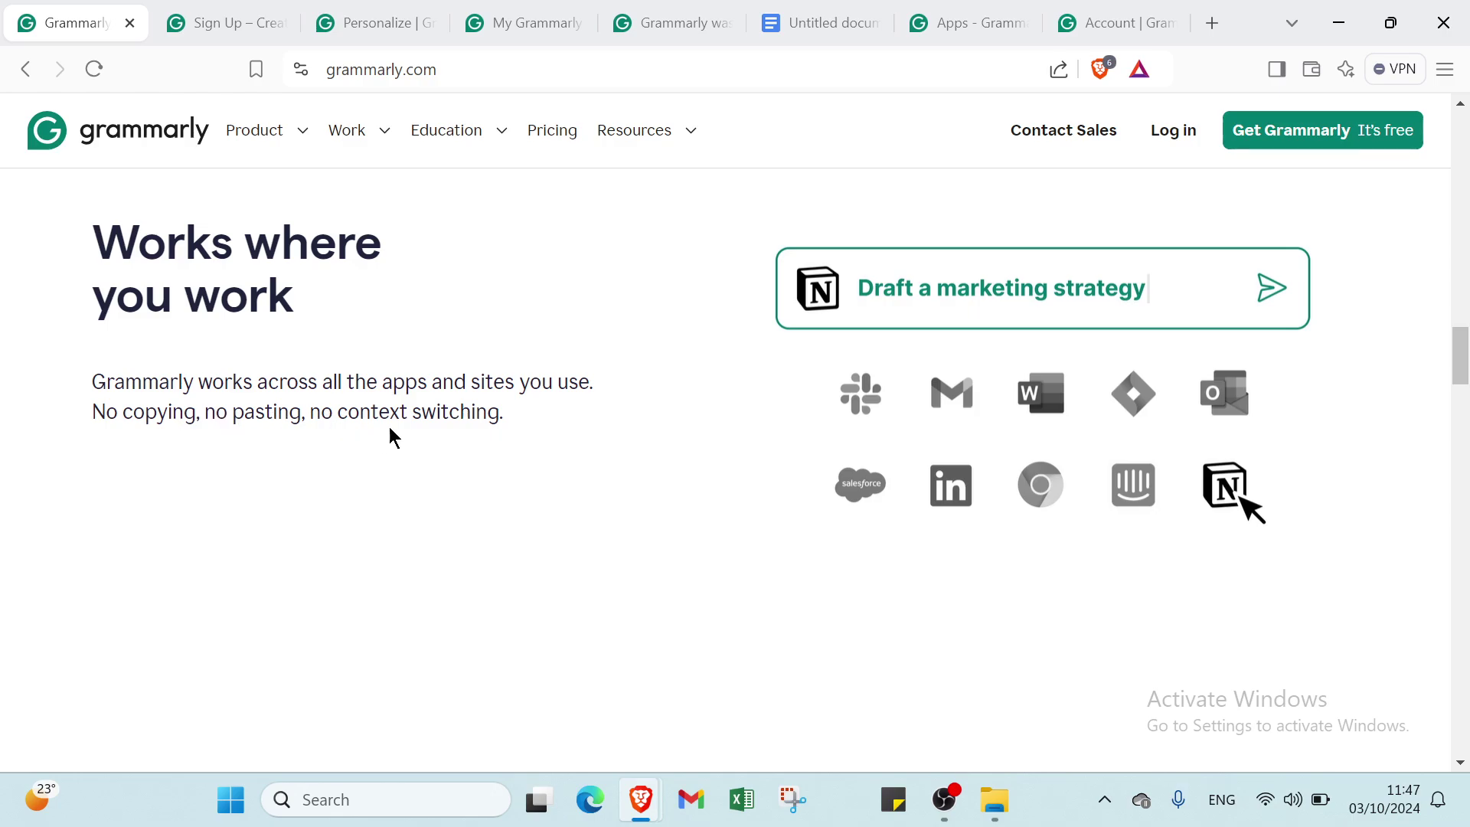
scroll(389, 436, down, 5)
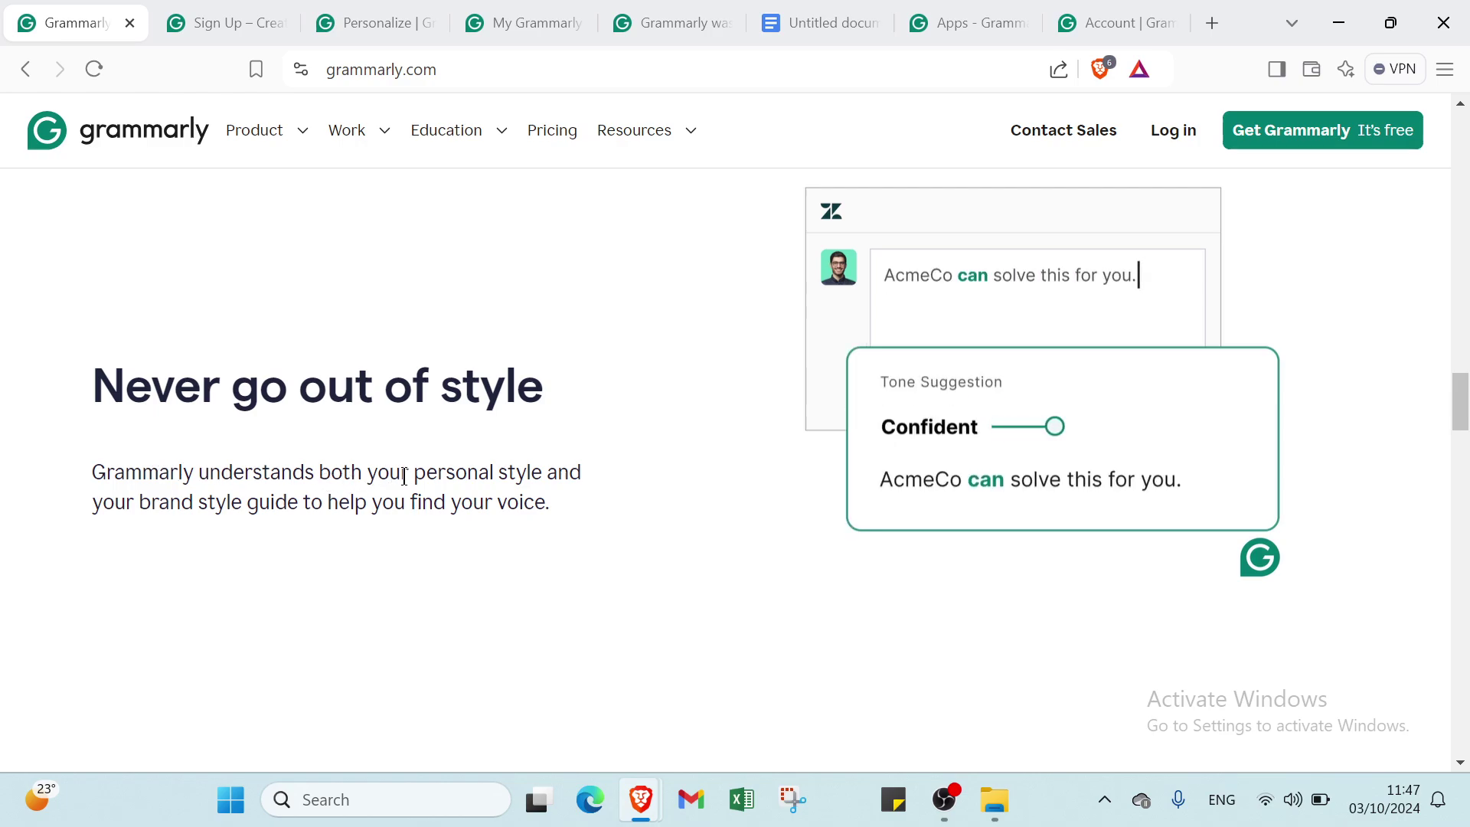
scroll(404, 477, down, 8)
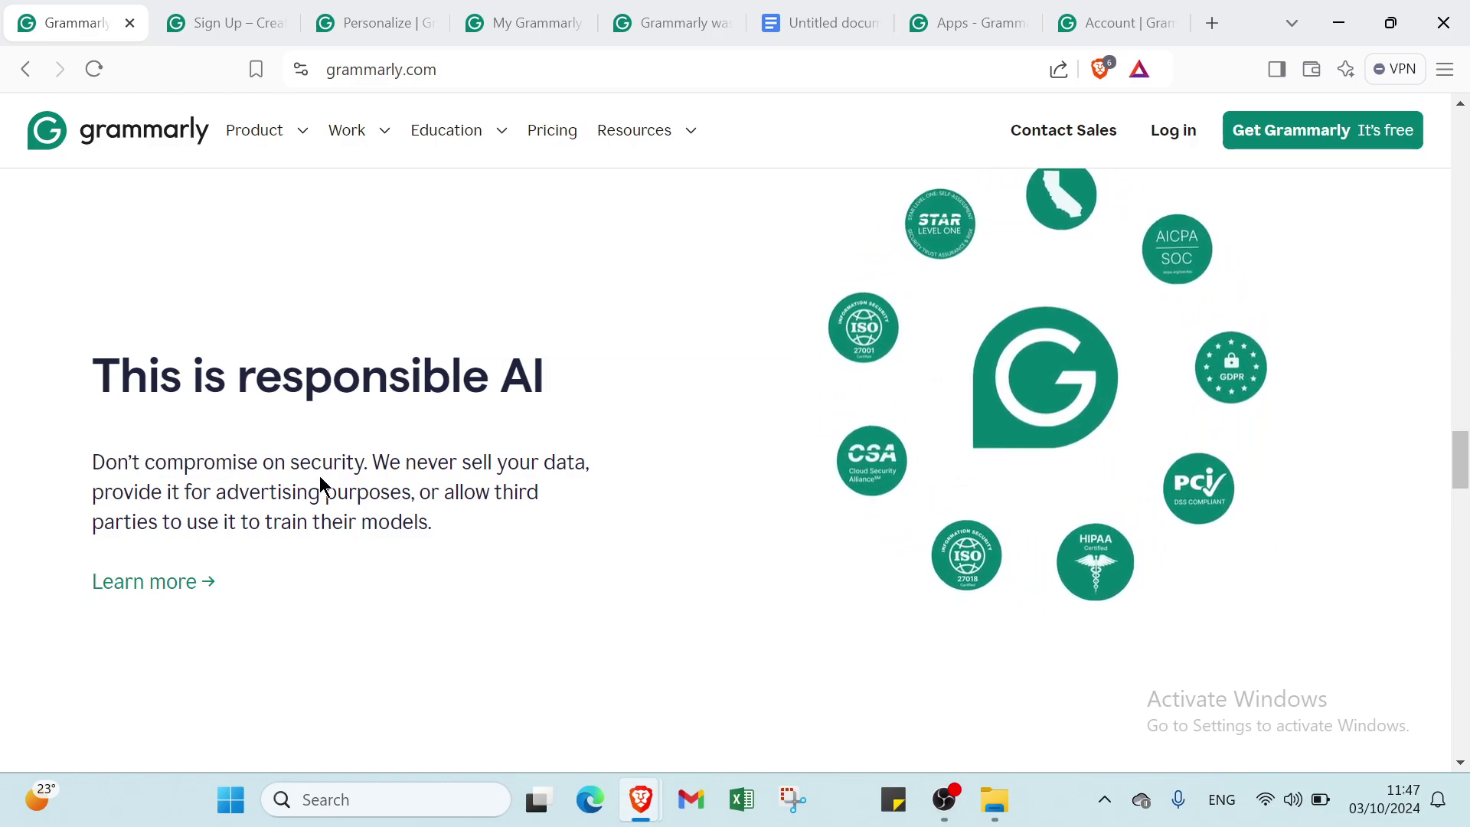
scroll(380, 477, down, 1)
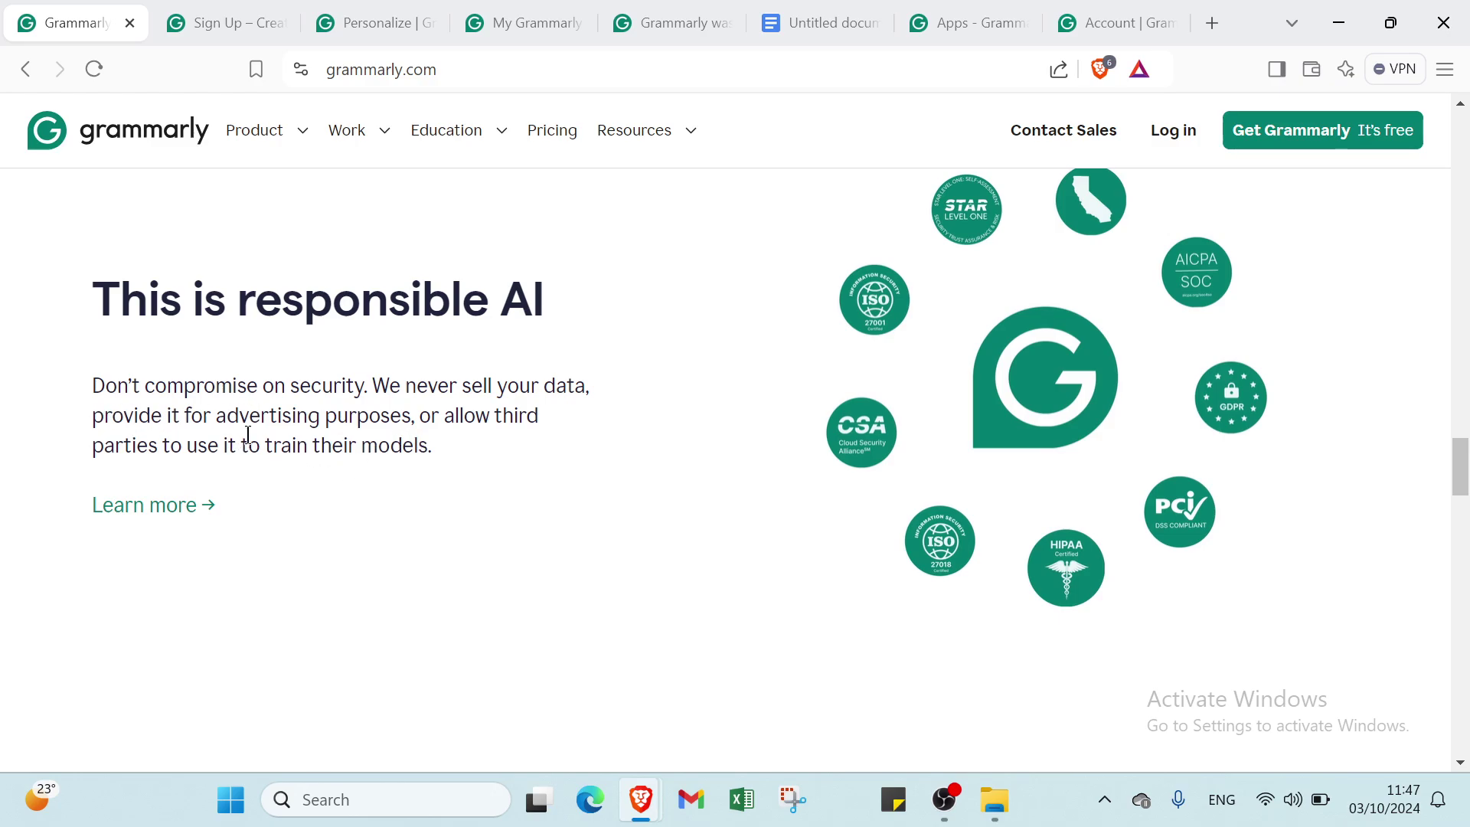
scroll(158, 414, down, 2)
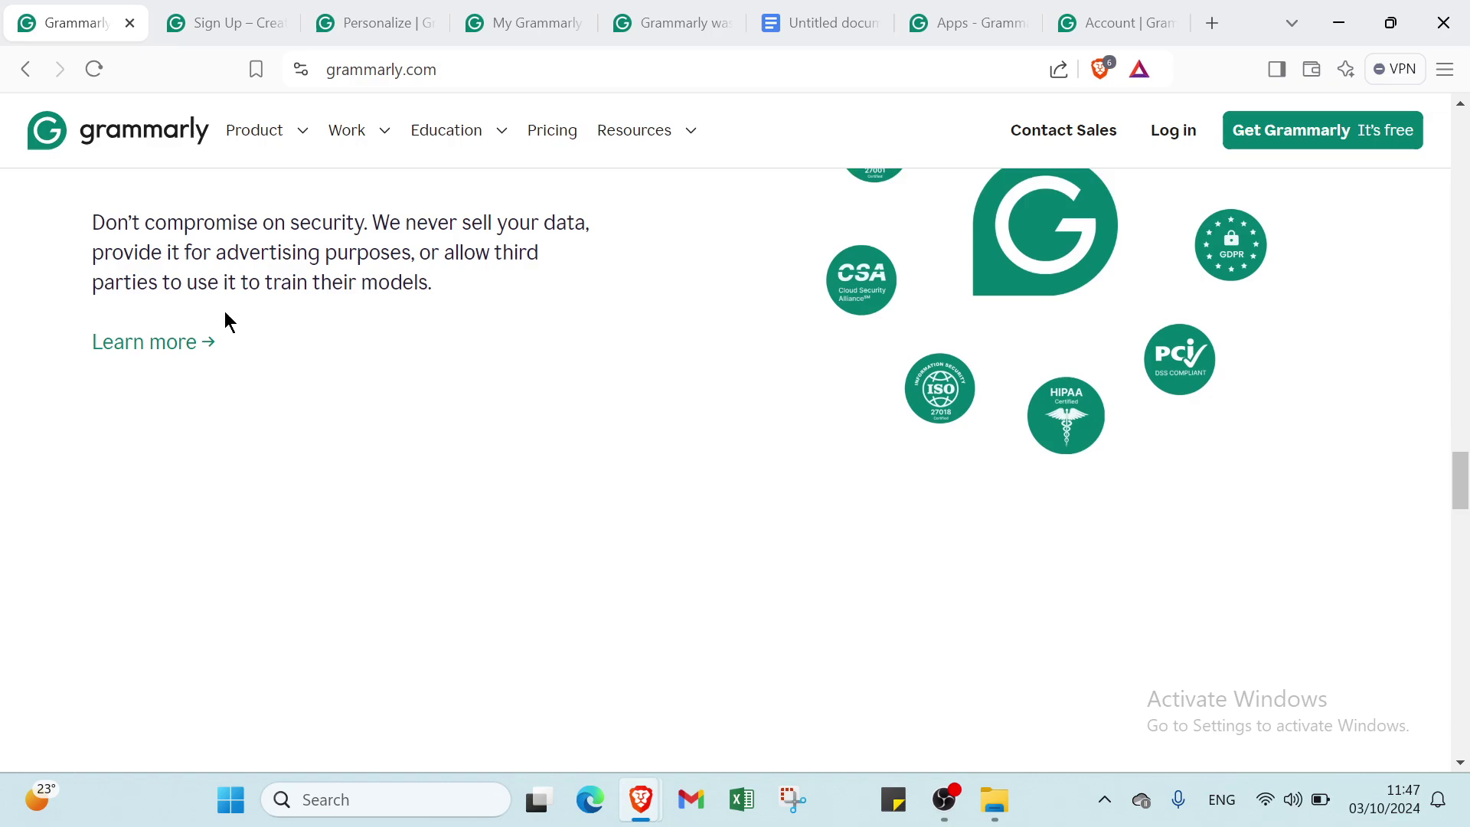
scroll(230, 316, down, 2)
scroll(594, 418, up, 10)
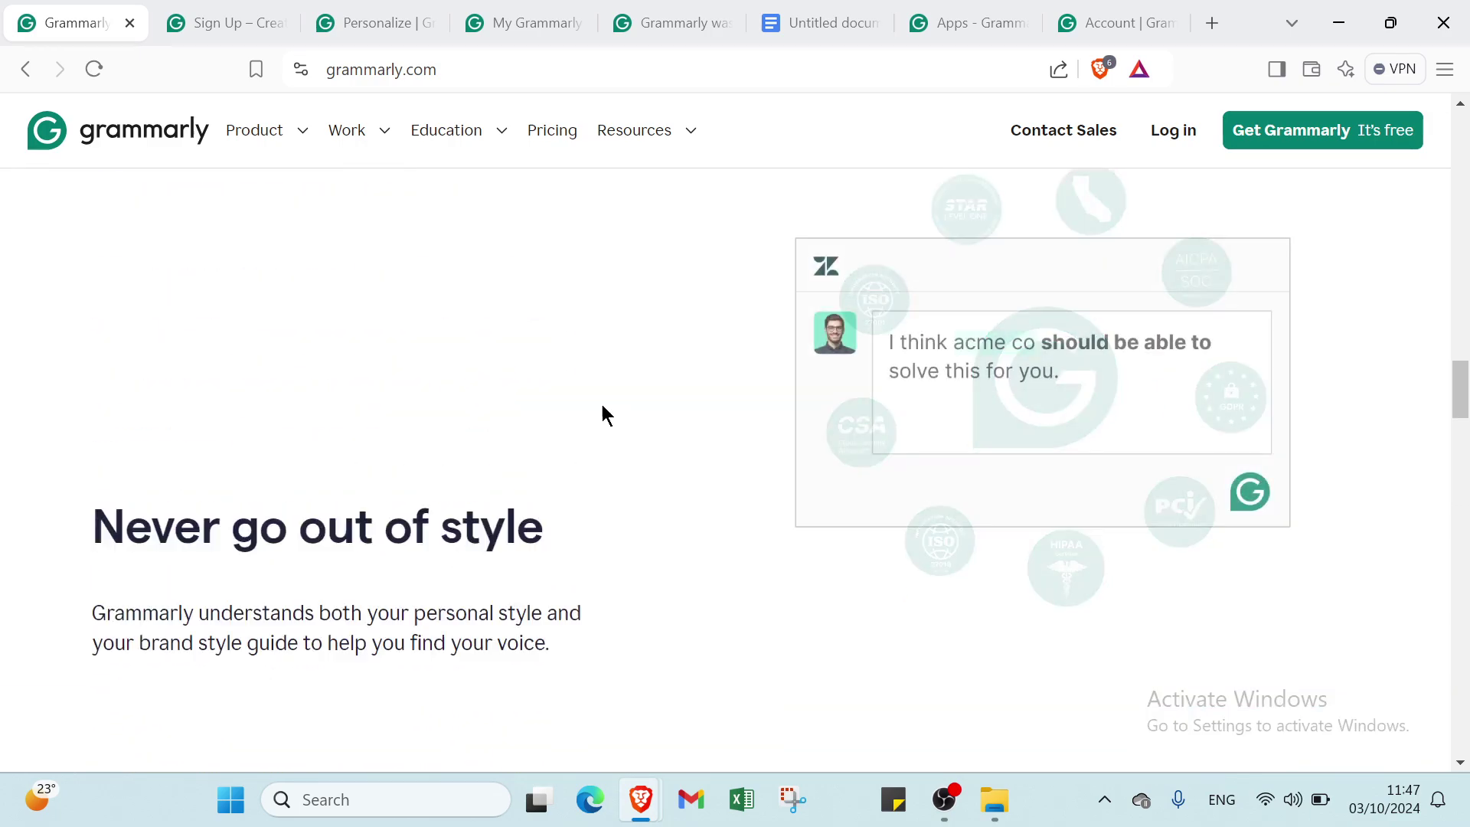
scroll(601, 402, up, 10)
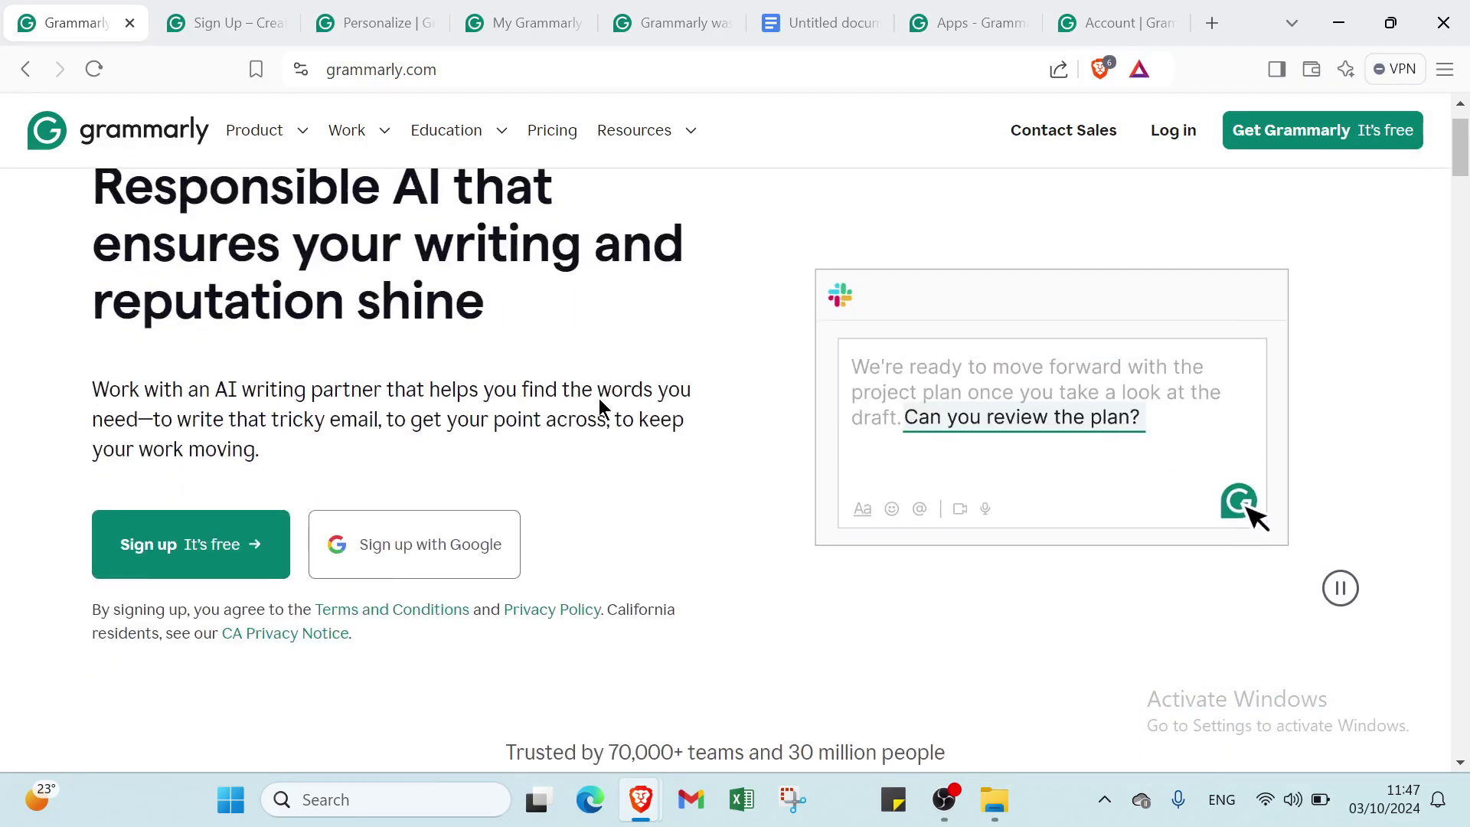
scroll(599, 406, up, 1)
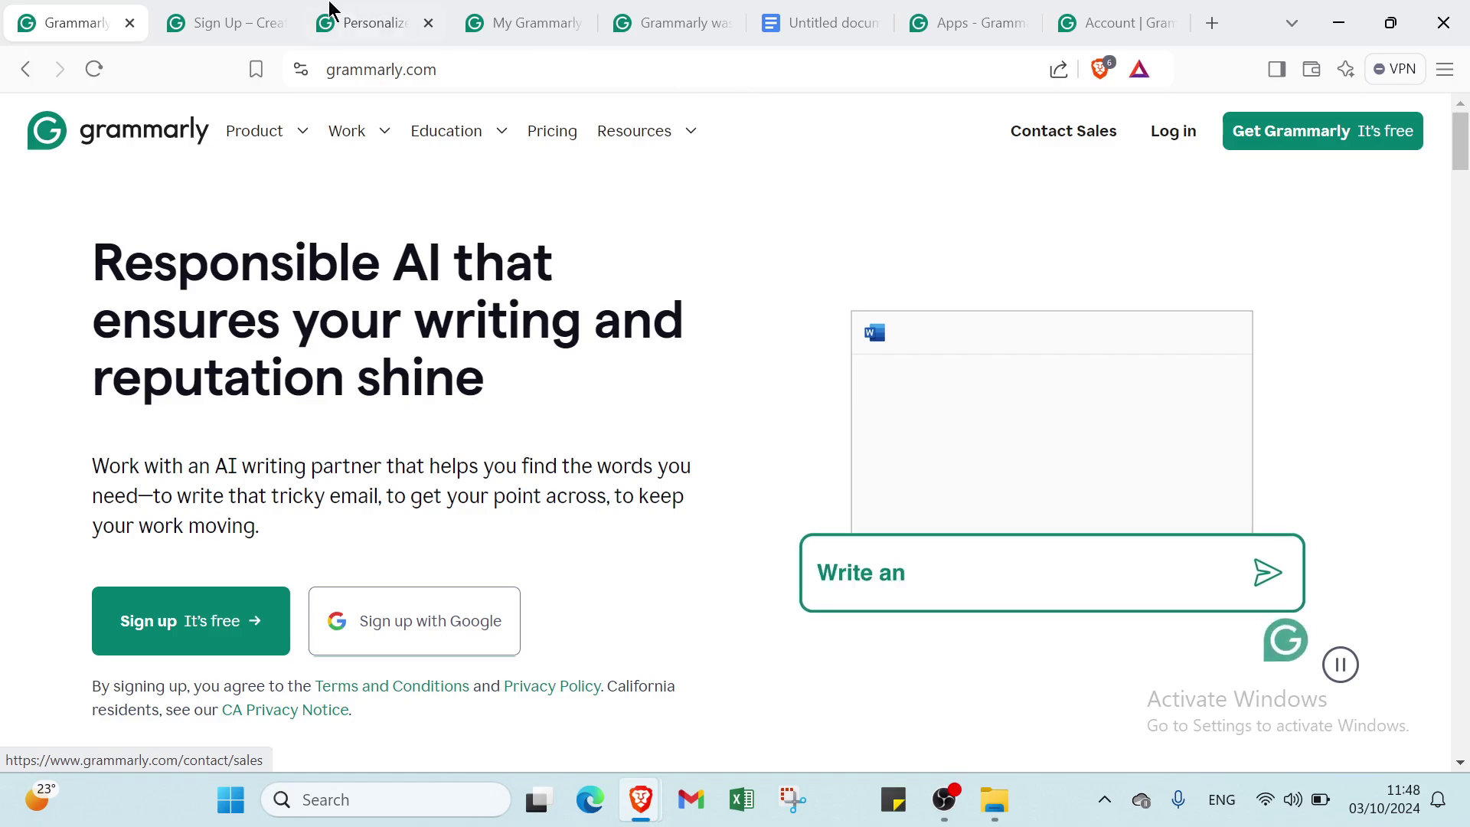
click(226, 23)
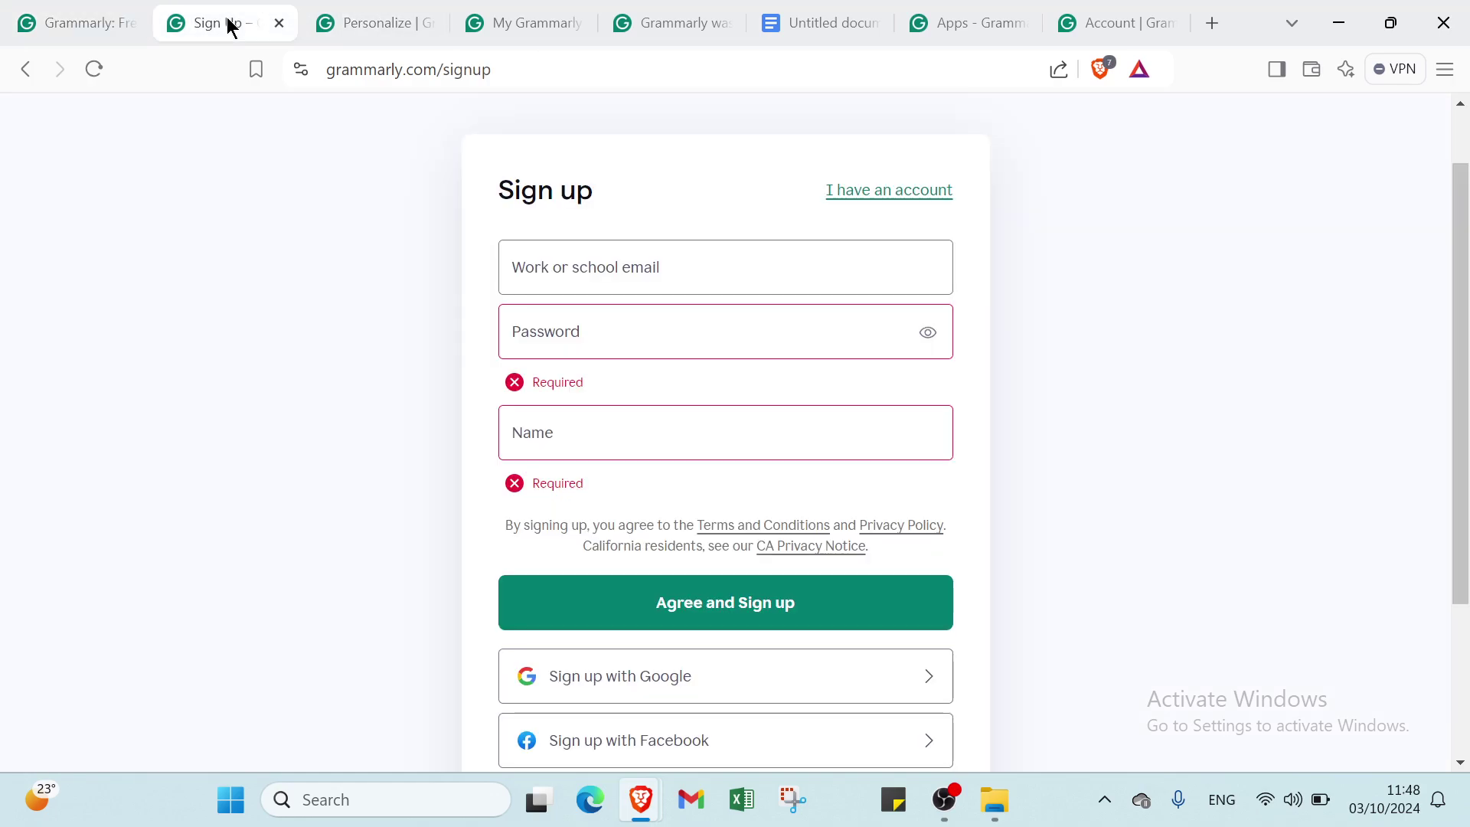
Step through the email, password and name fields, leaving Password and Name flagged Required
click(557, 268)
click(547, 317)
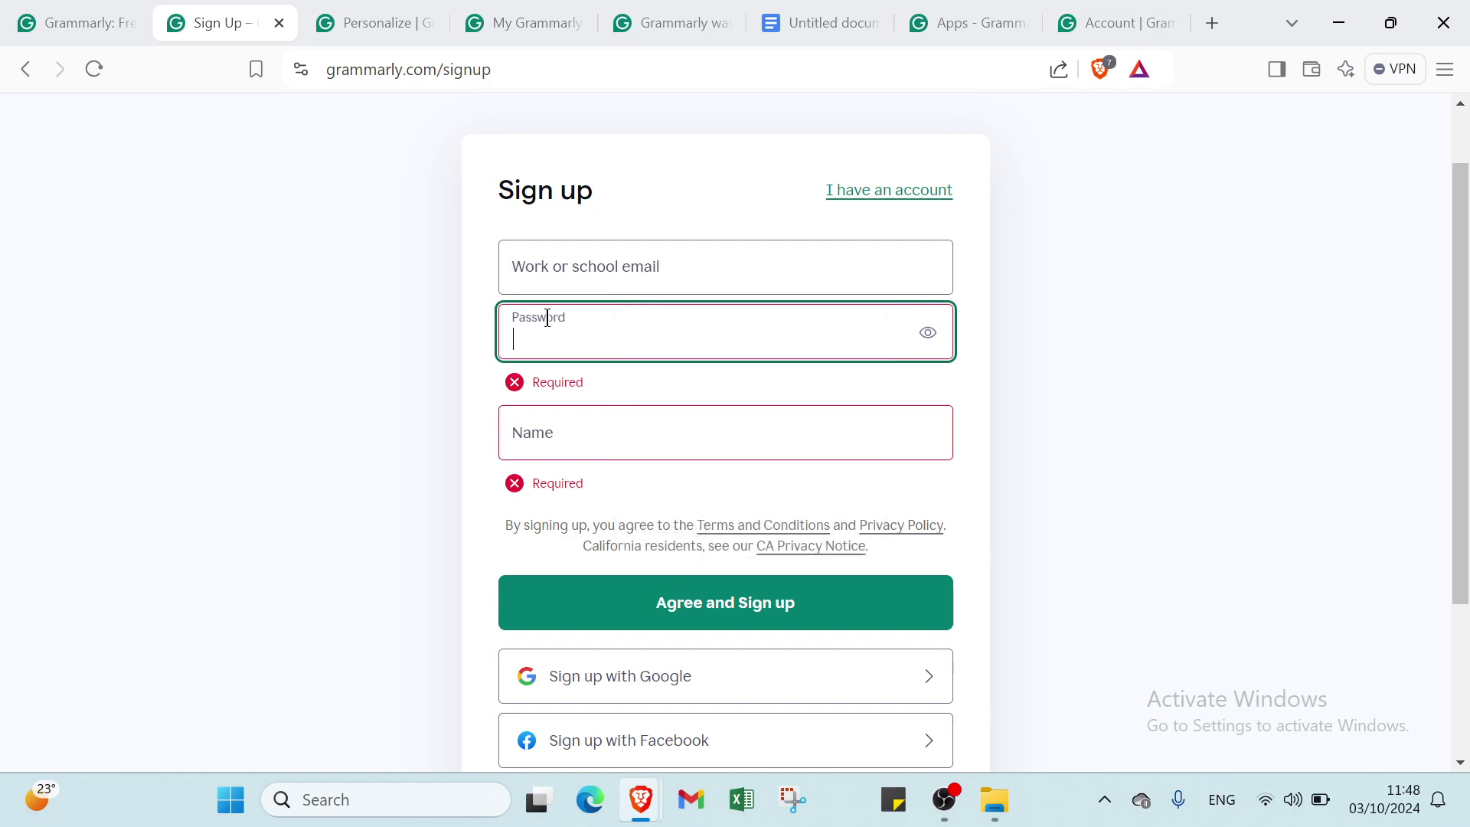
click(561, 434)
scroll(561, 431, down, 3)
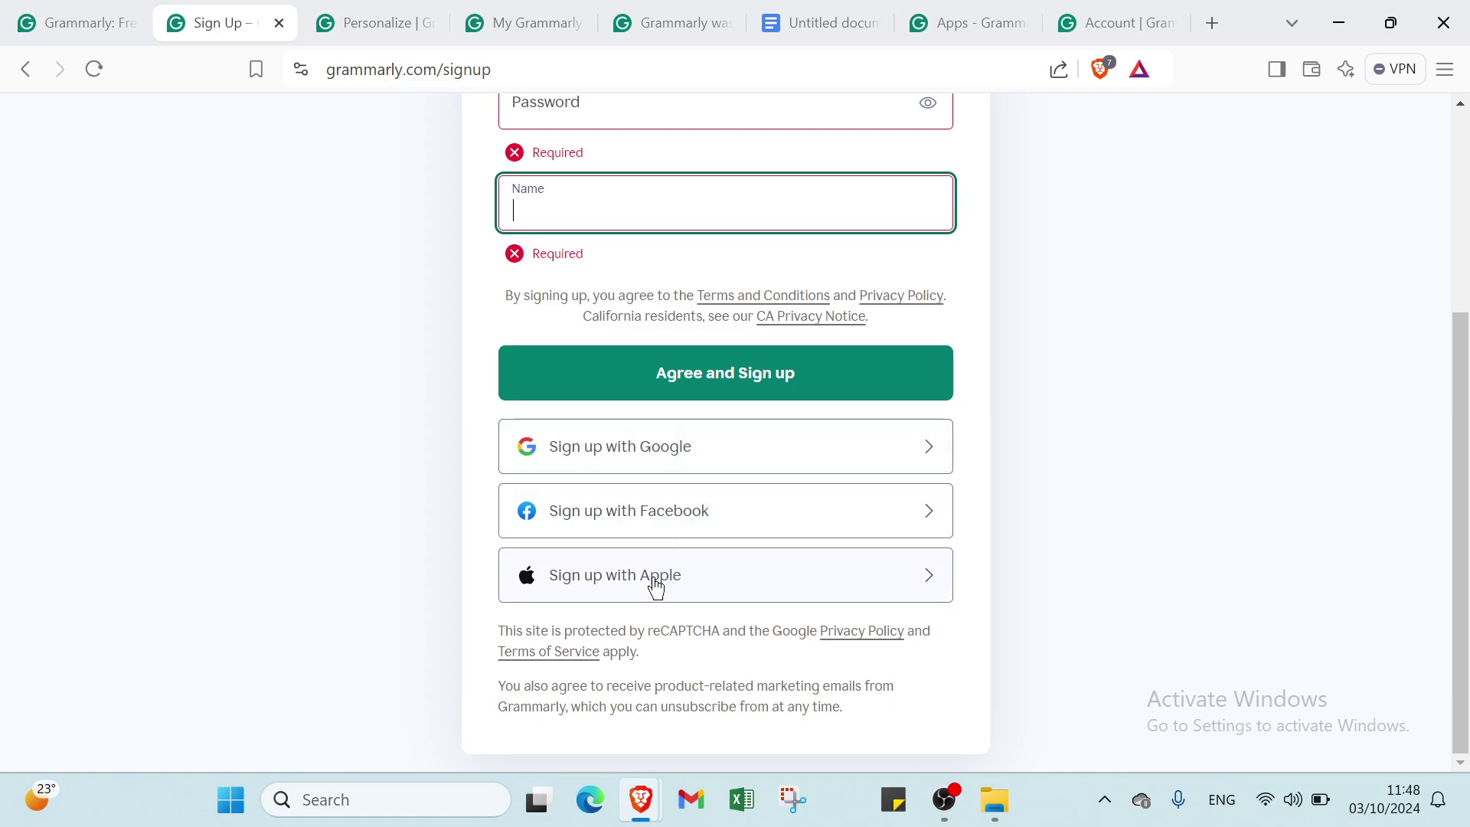
scroll(640, 498, up, 5)
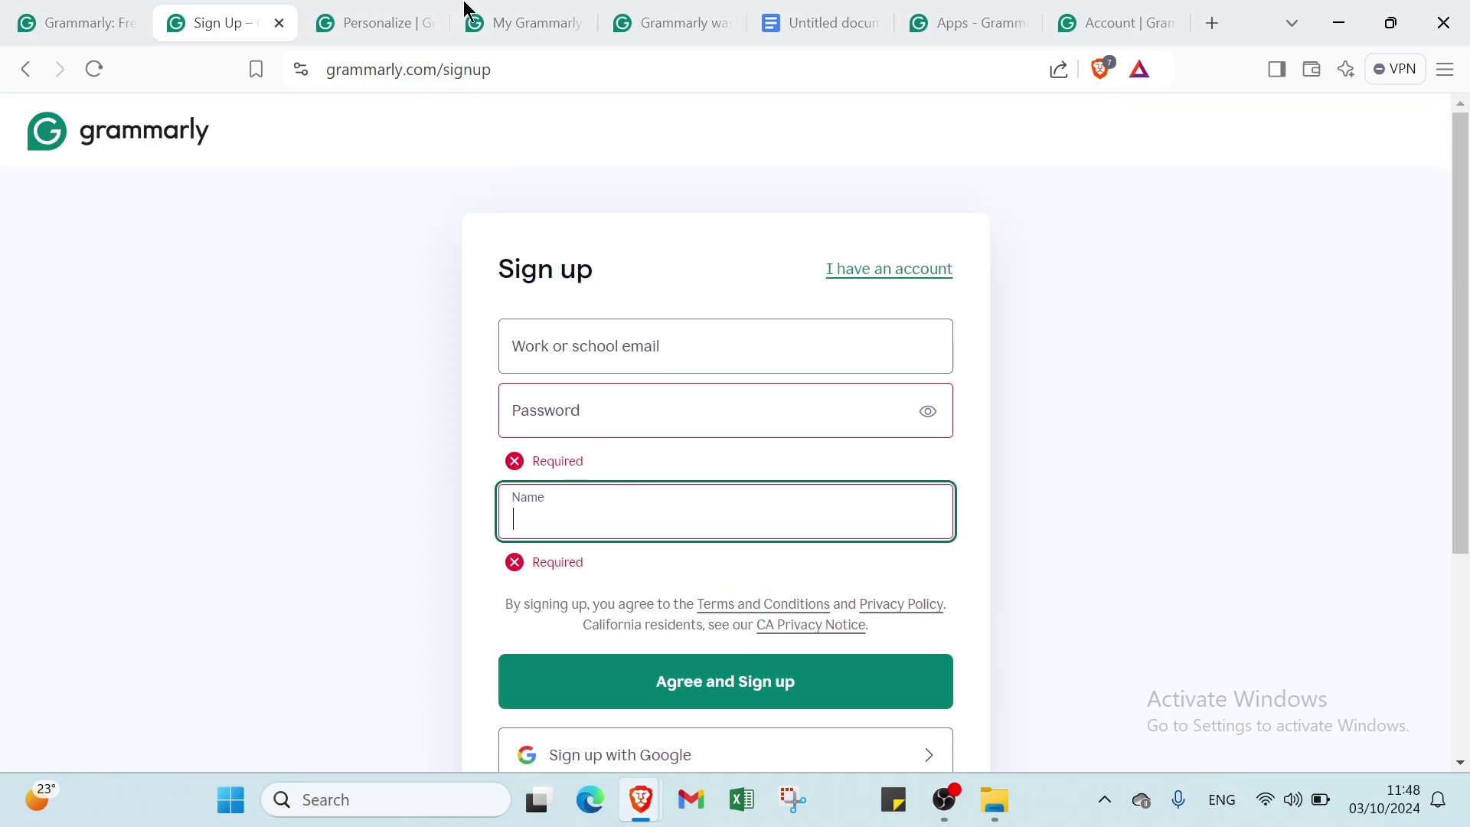
On the Personalize tab, keep Other projects selected and advance to step 2 of 4
click(394, 25)
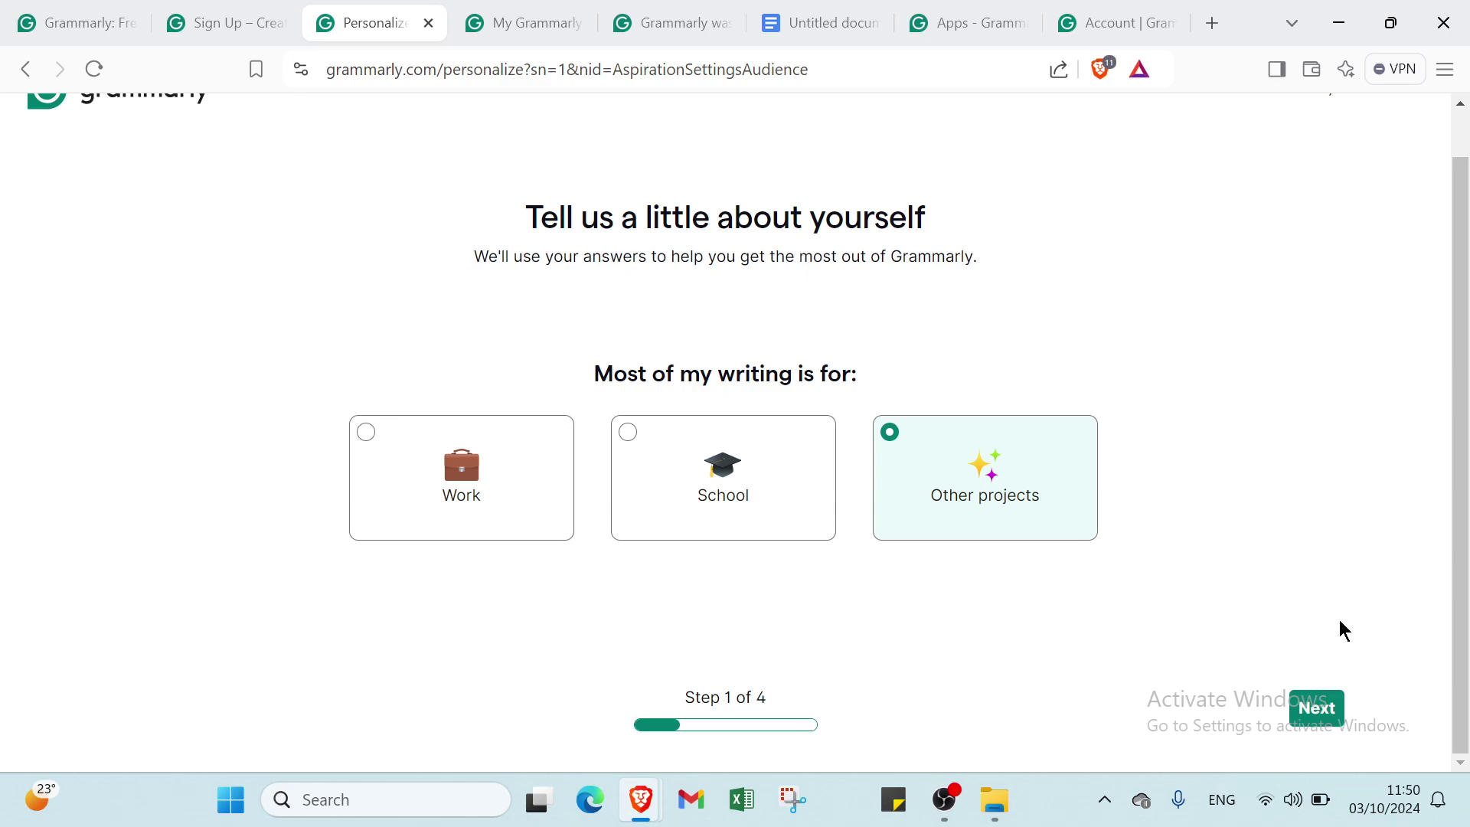
click(1317, 708)
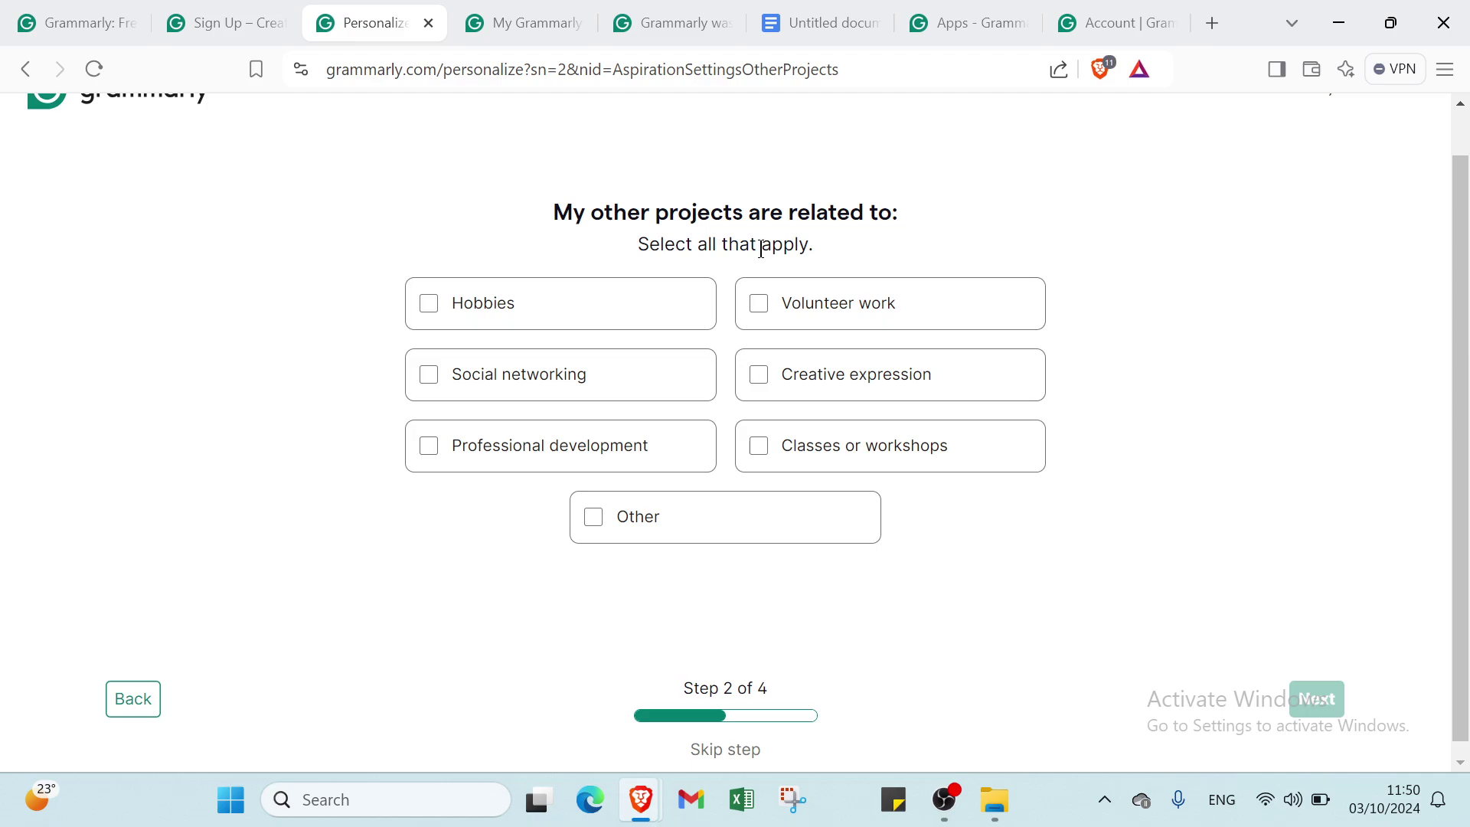
Tick Hobbies, Social networking, Professional development, Volunteer work, Creative expression, Classes or workshops and Other, then continue
click(503, 318)
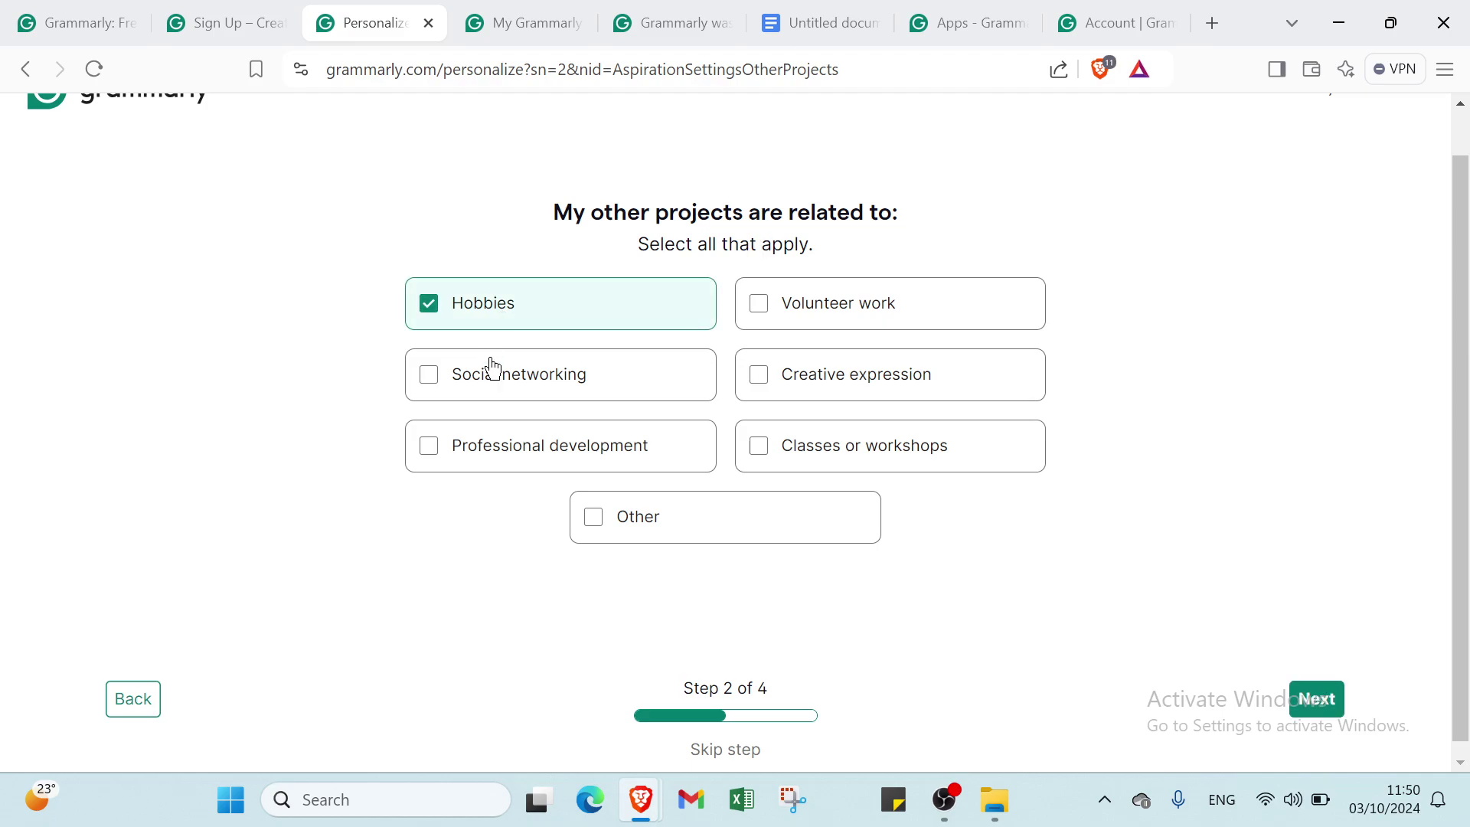
click(499, 390)
click(503, 438)
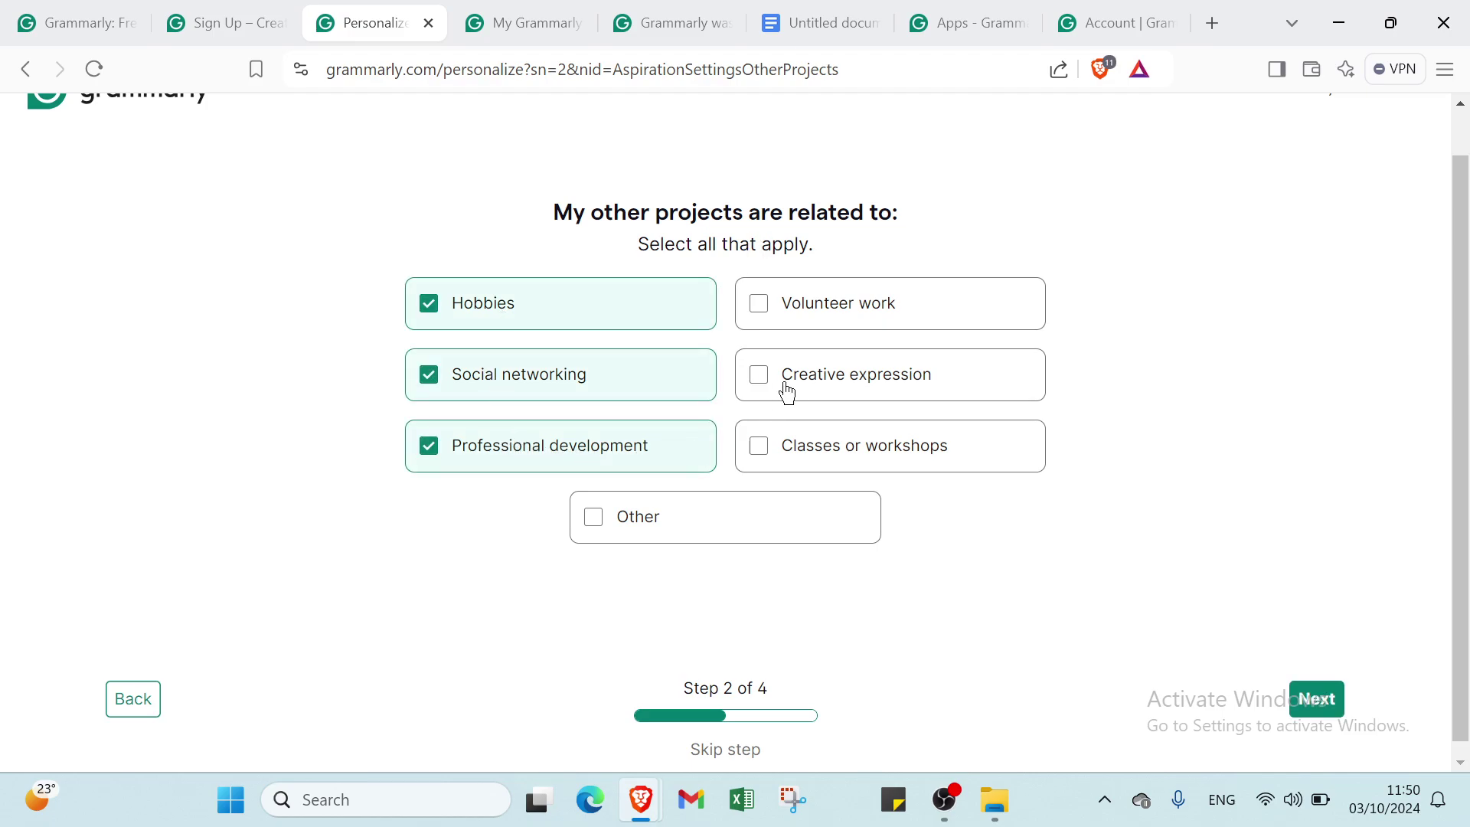
click(797, 327)
click(800, 377)
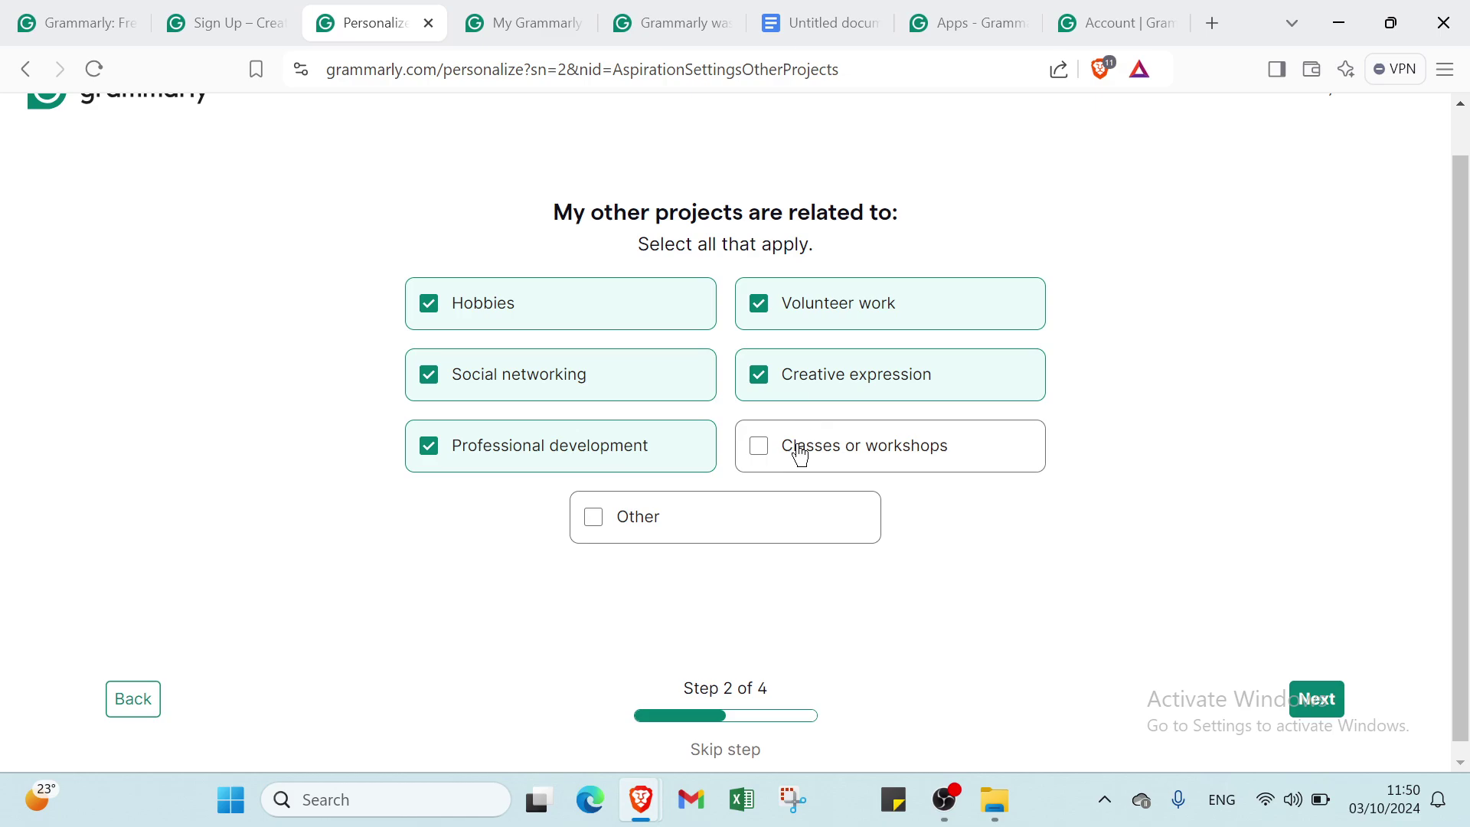
click(800, 456)
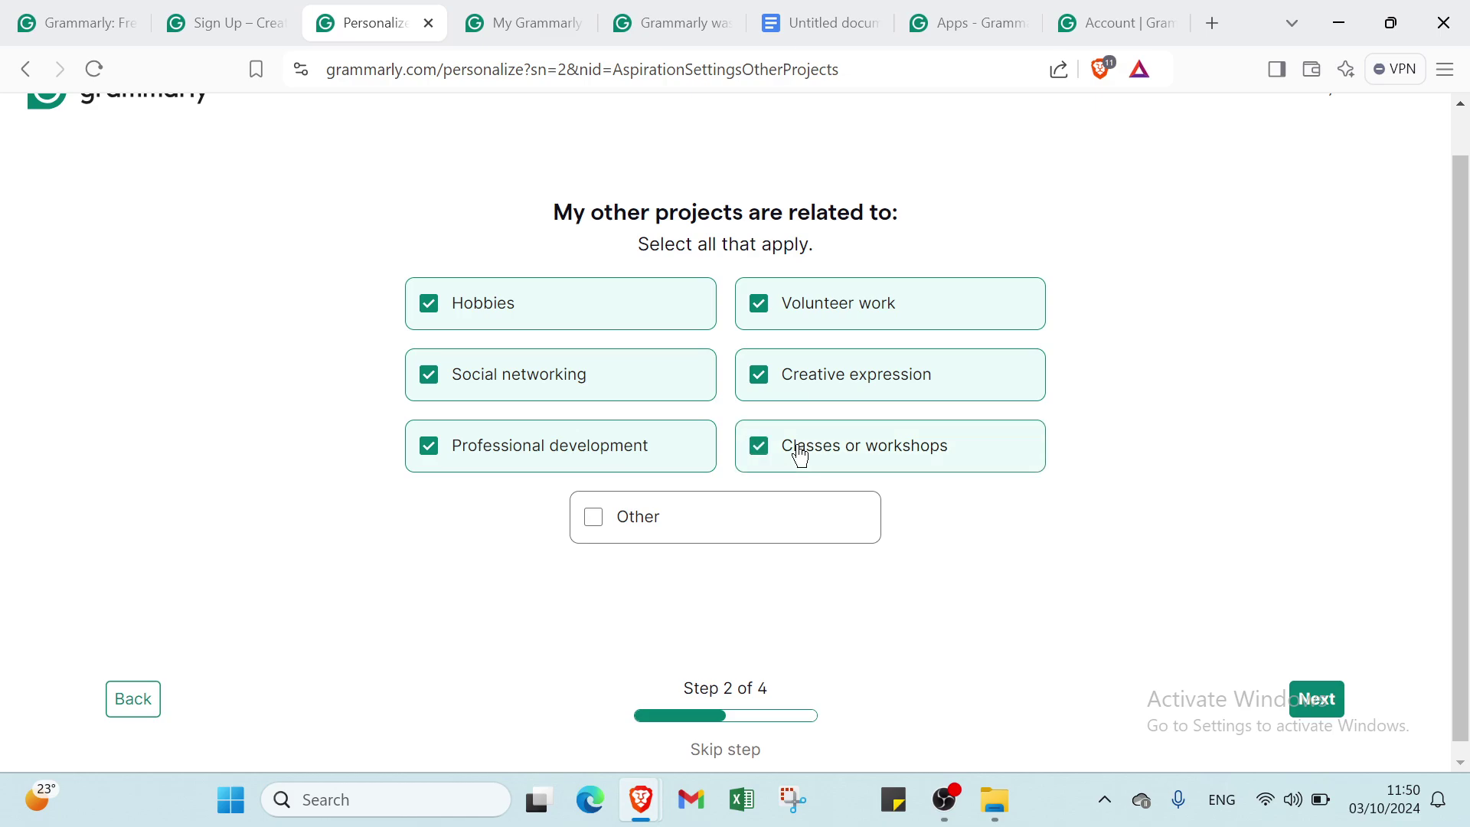
click(793, 524)
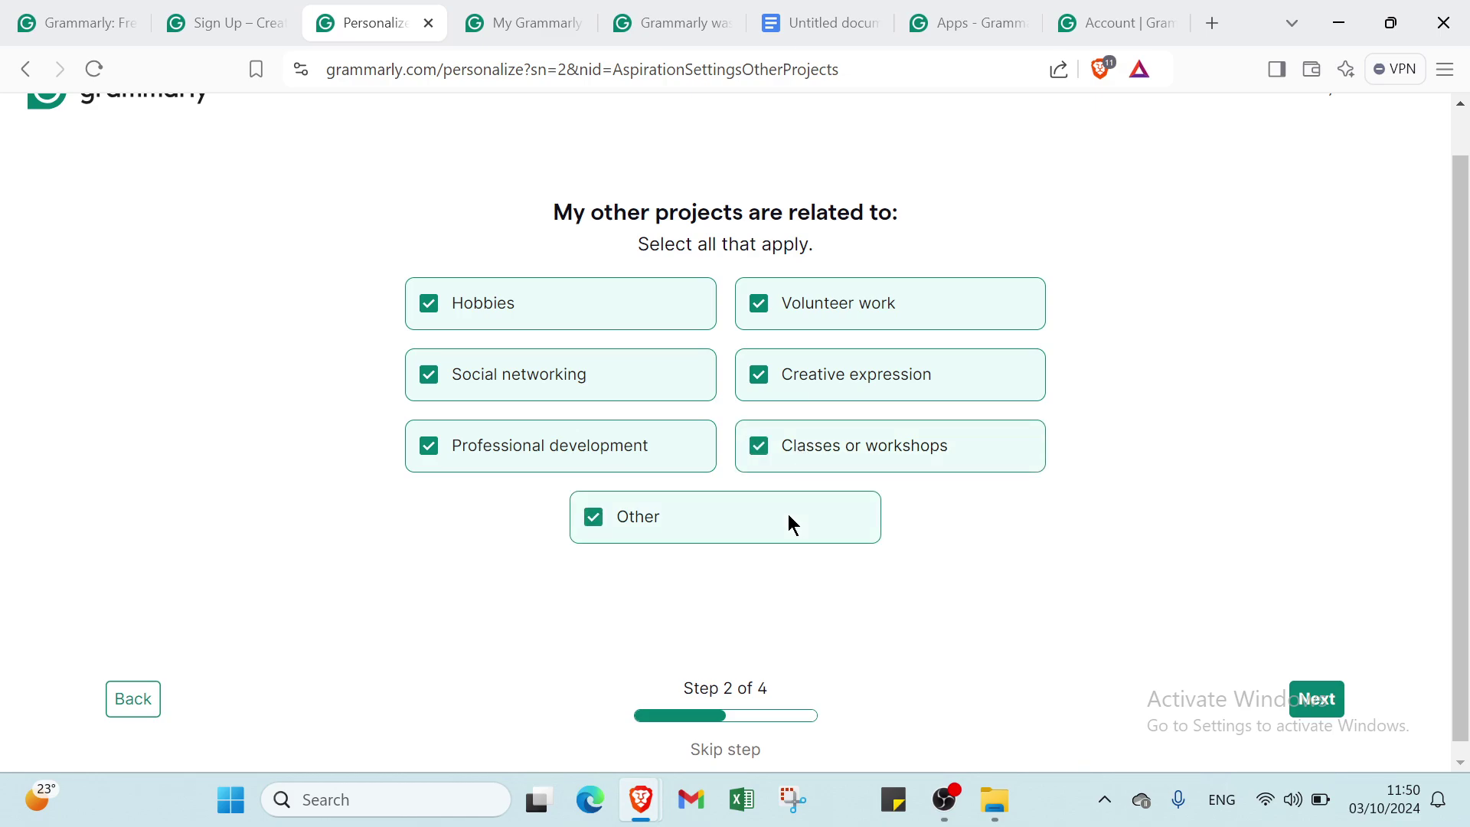
click(1314, 699)
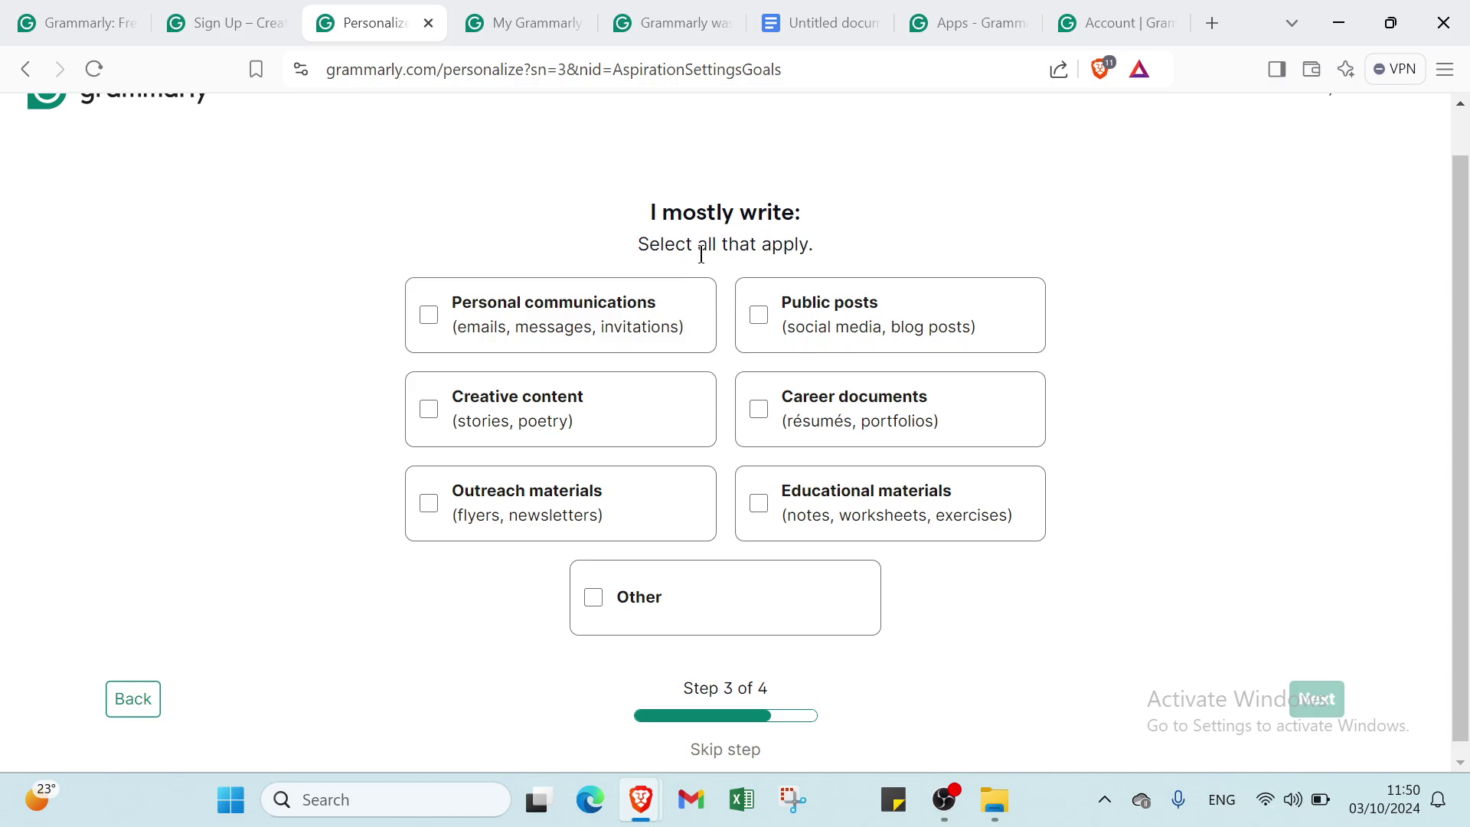
Select all seven writing types, from Personal communications through Educational materials and Other
click(460, 328)
click(495, 420)
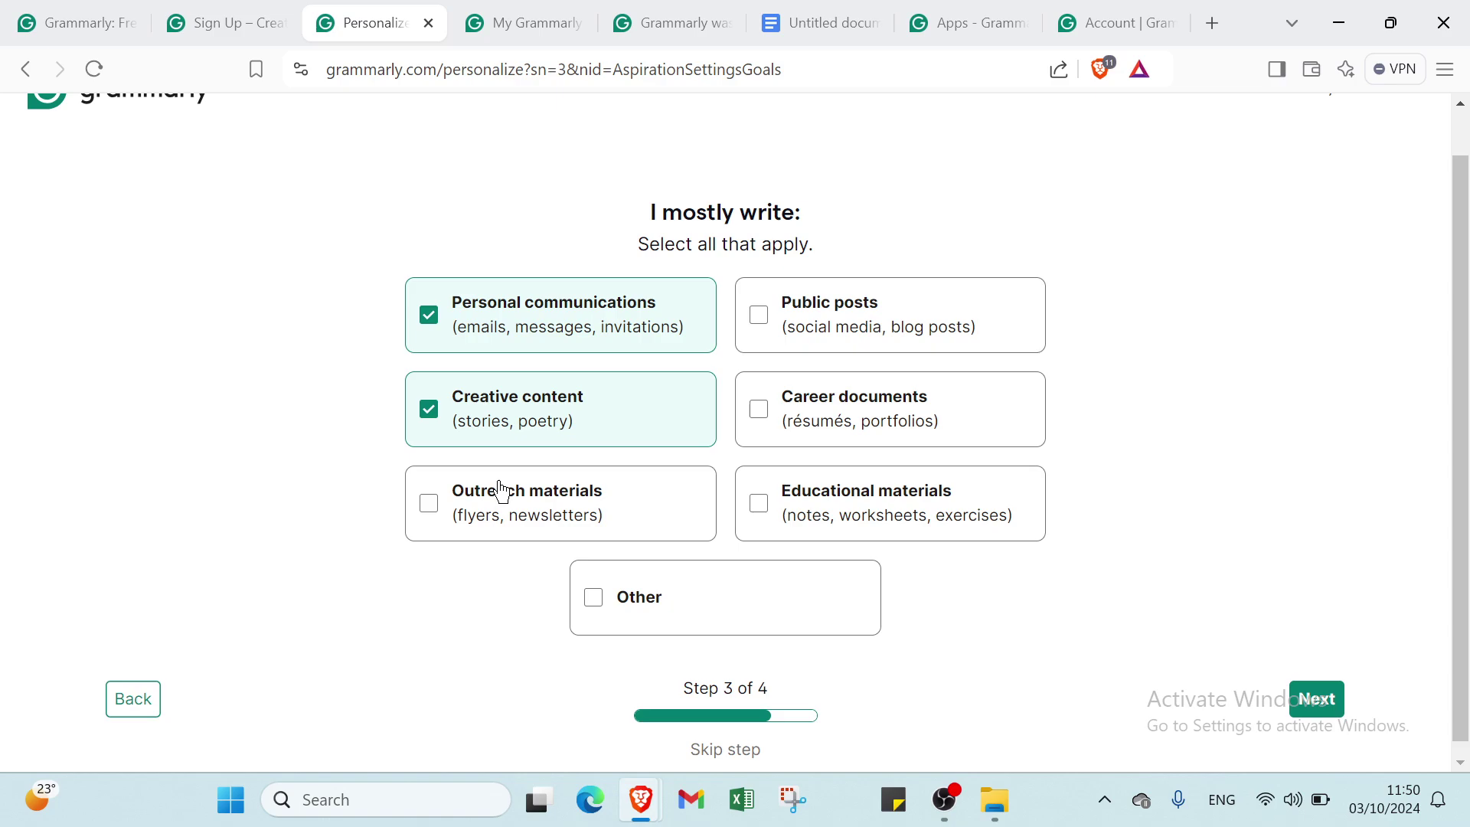
click(499, 493)
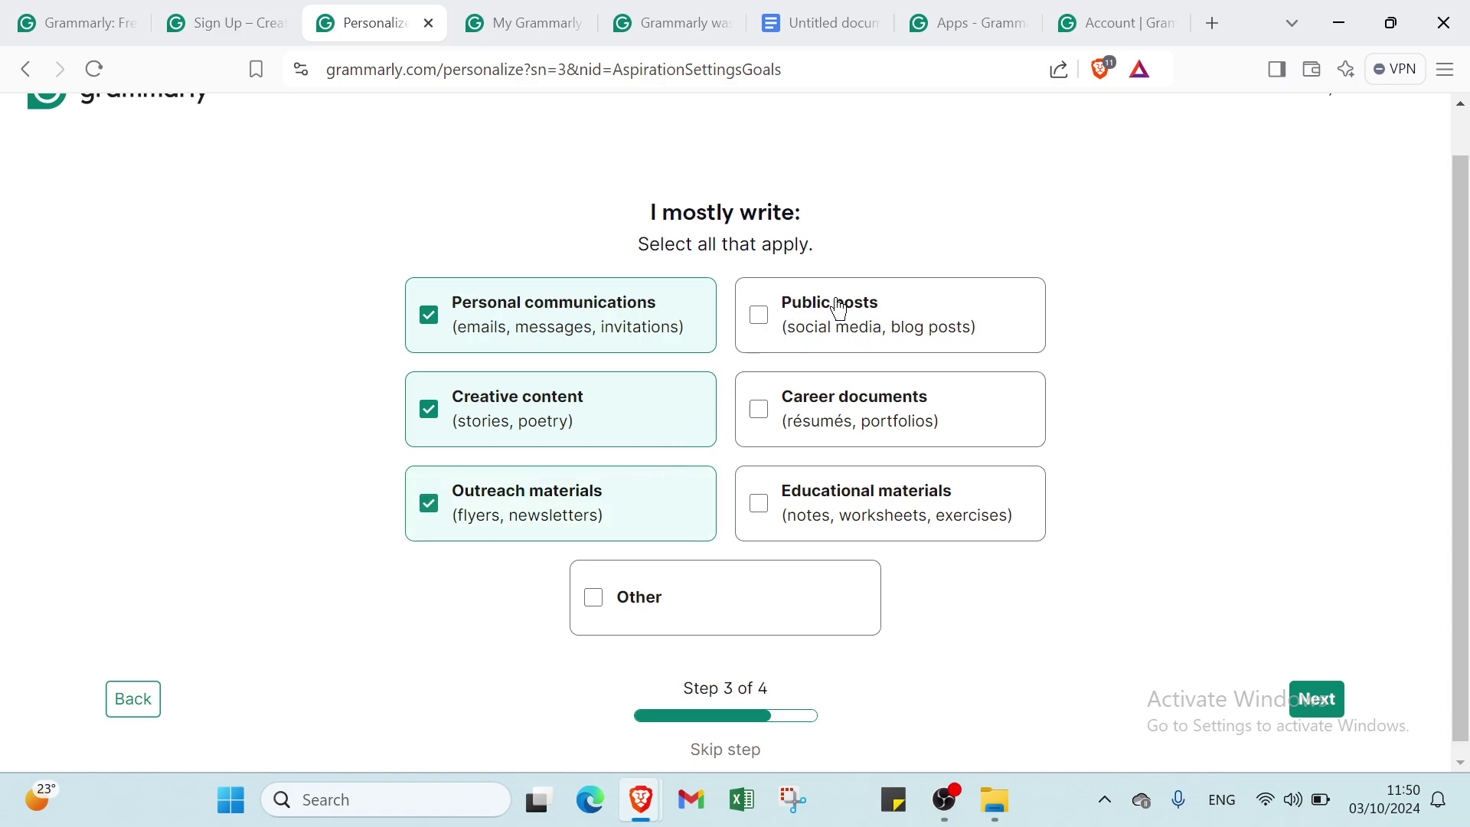
click(866, 349)
click(872, 404)
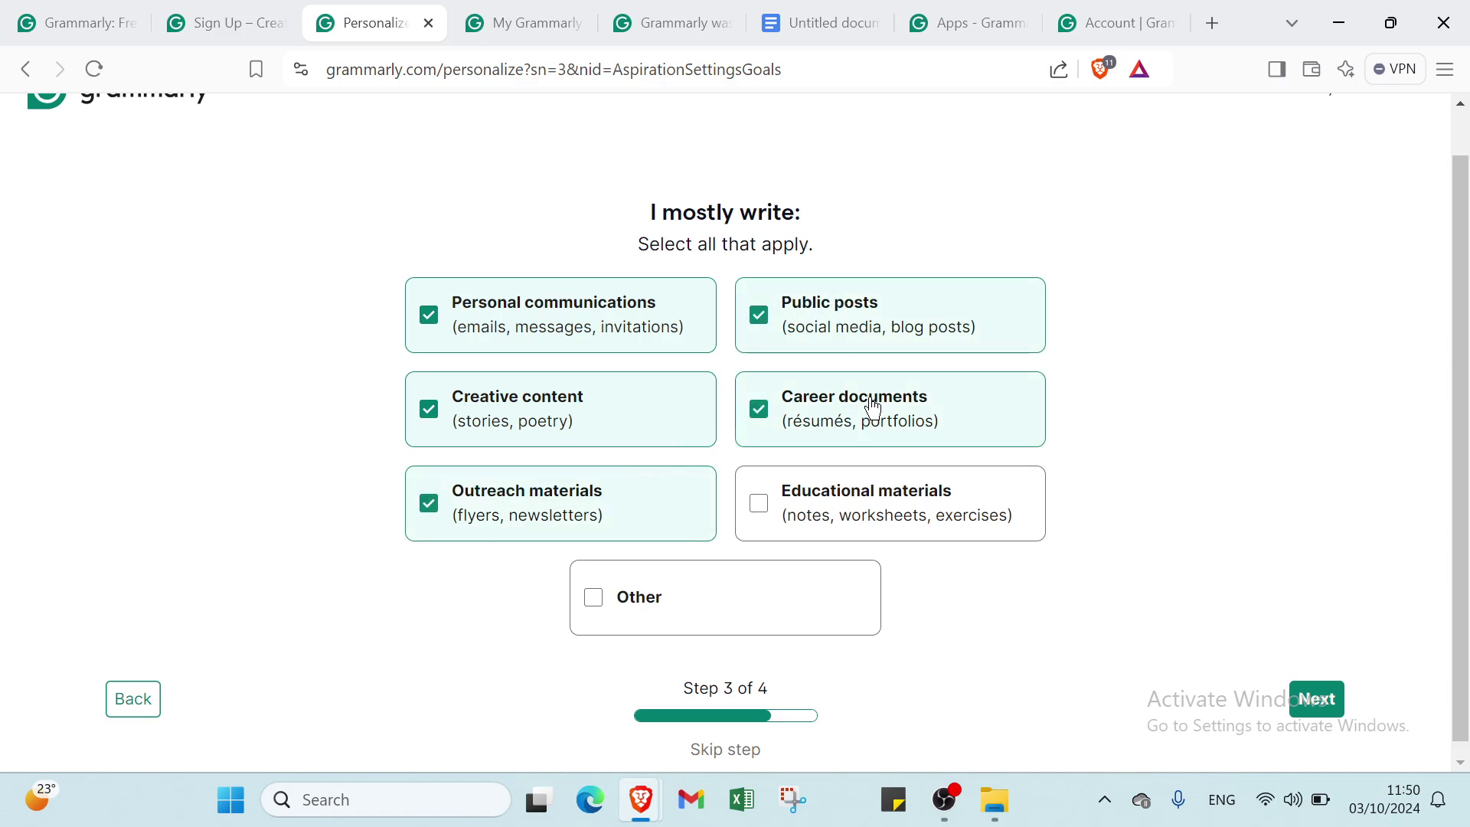
click(850, 517)
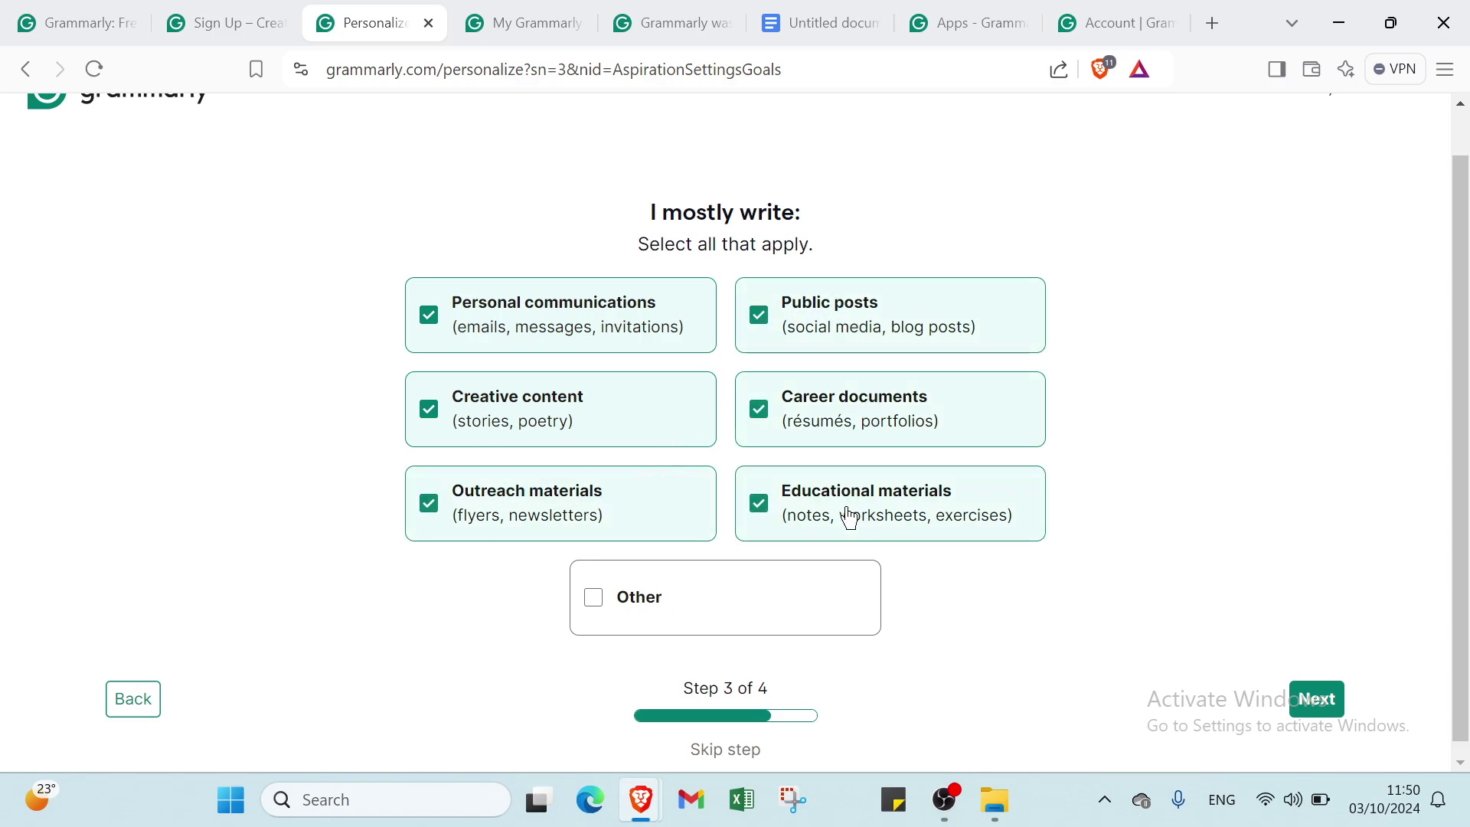
click(650, 608)
Move on to the step 4 apps-and-websites question, then go back to step 1
click(1310, 696)
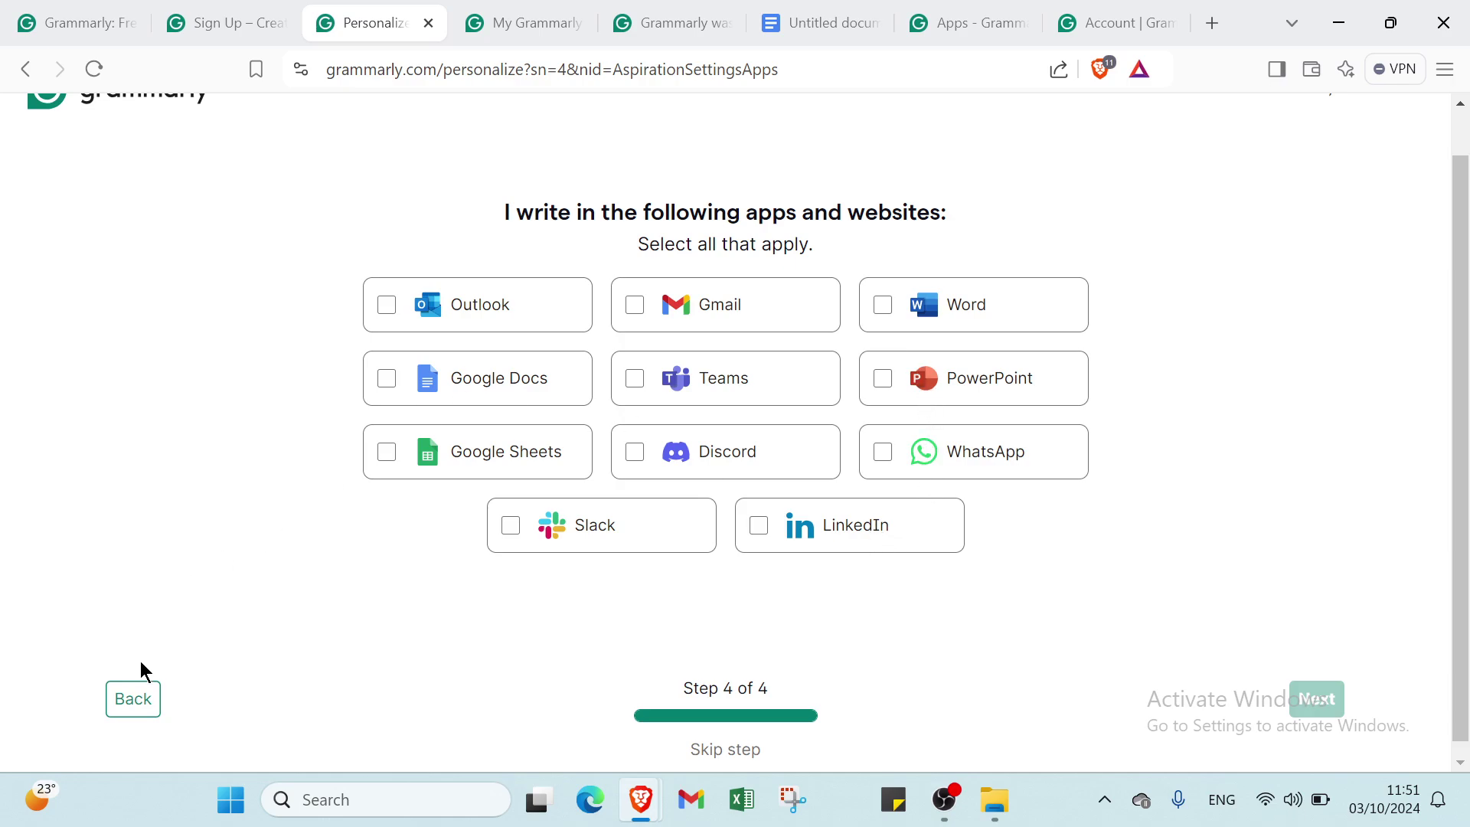
click(130, 701)
click(128, 702)
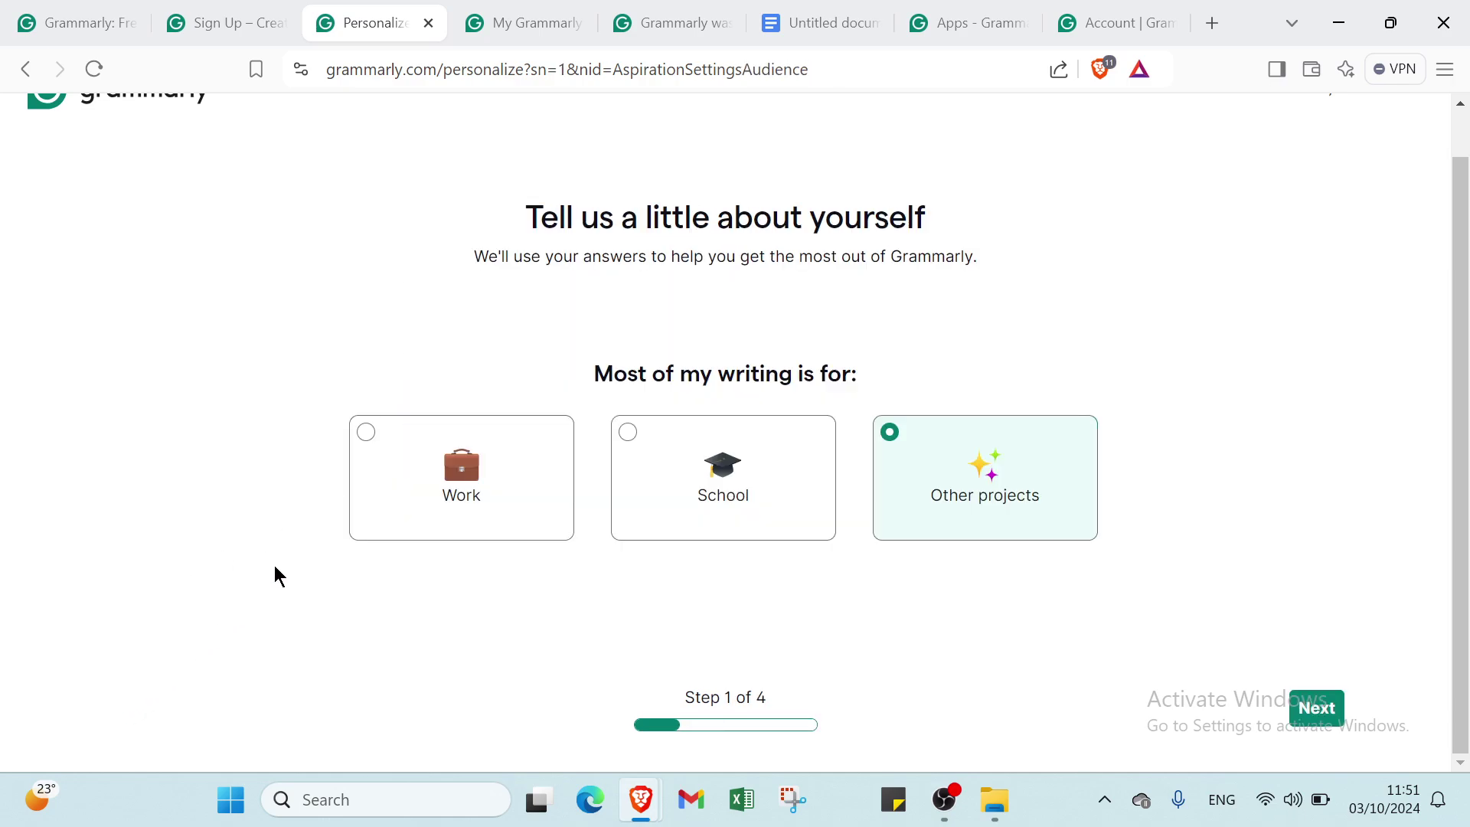
Switch to My Grammarly and scroll through the Get started checklist showing all 5 steps done
click(512, 20)
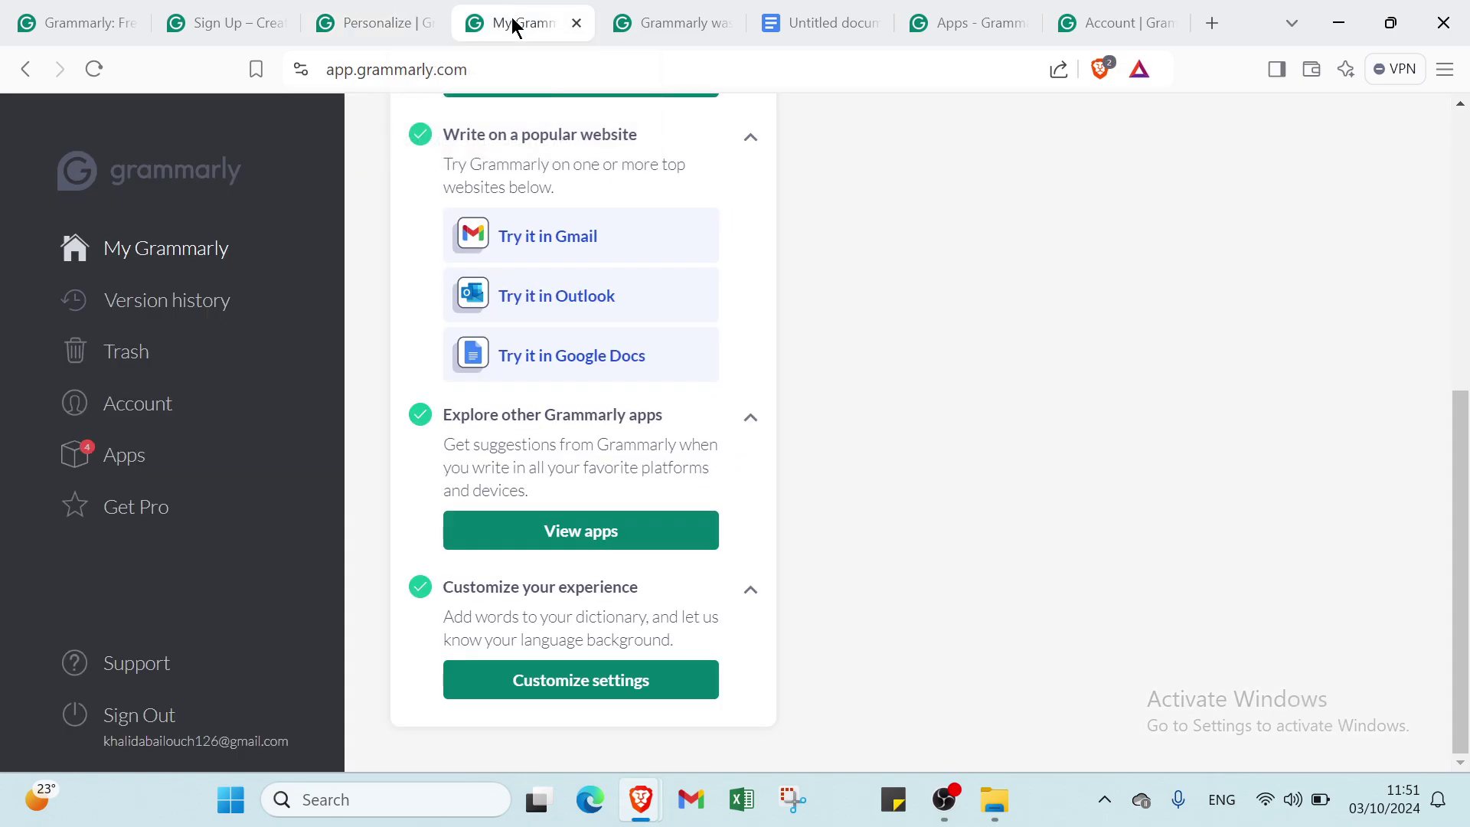
scroll(583, 310, up, 7)
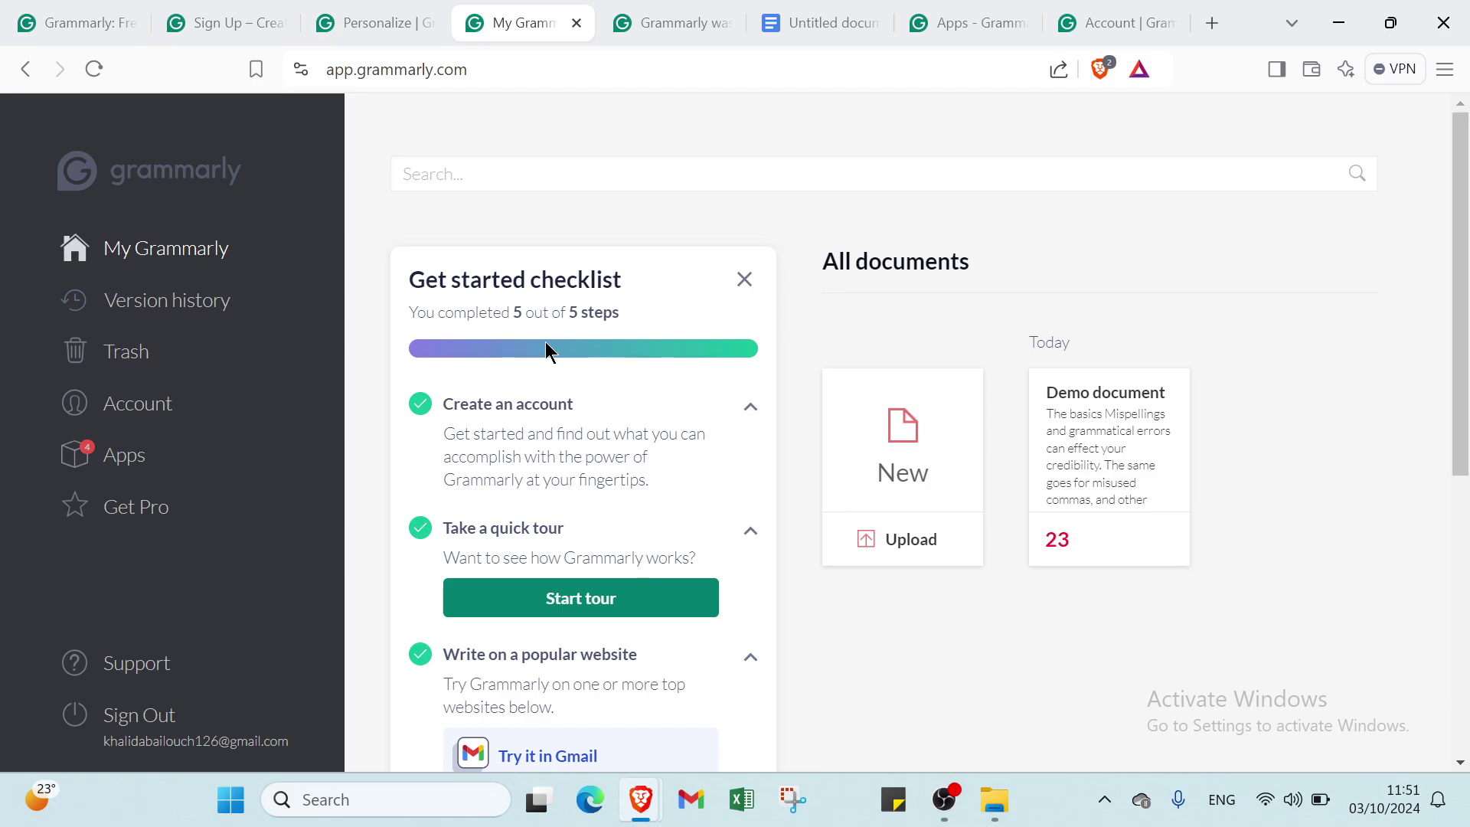
scroll(592, 353, down, 1)
scroll(593, 353, up, 1)
scroll(463, 426, down, 1)
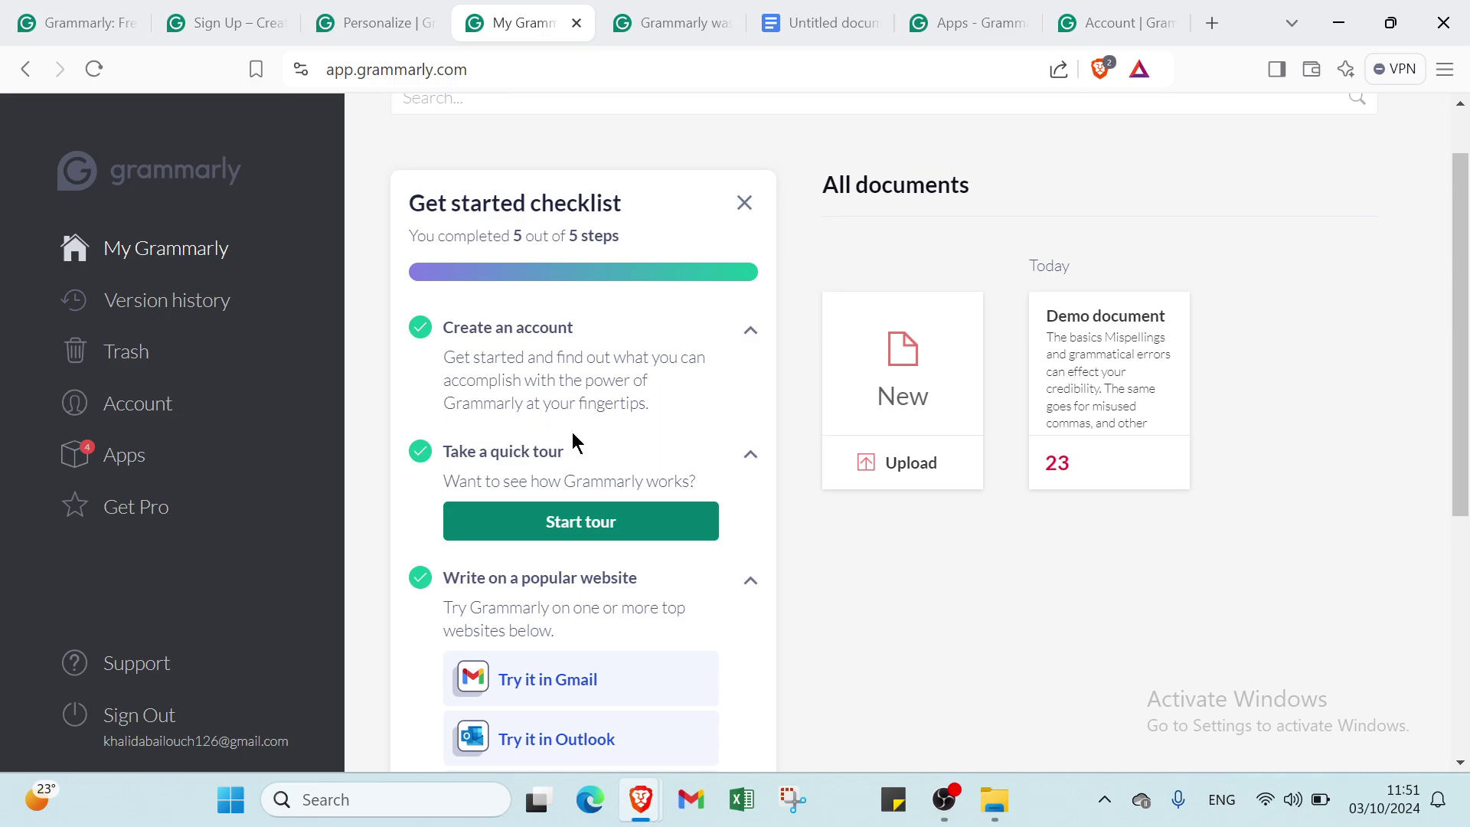
scroll(623, 443, down, 1)
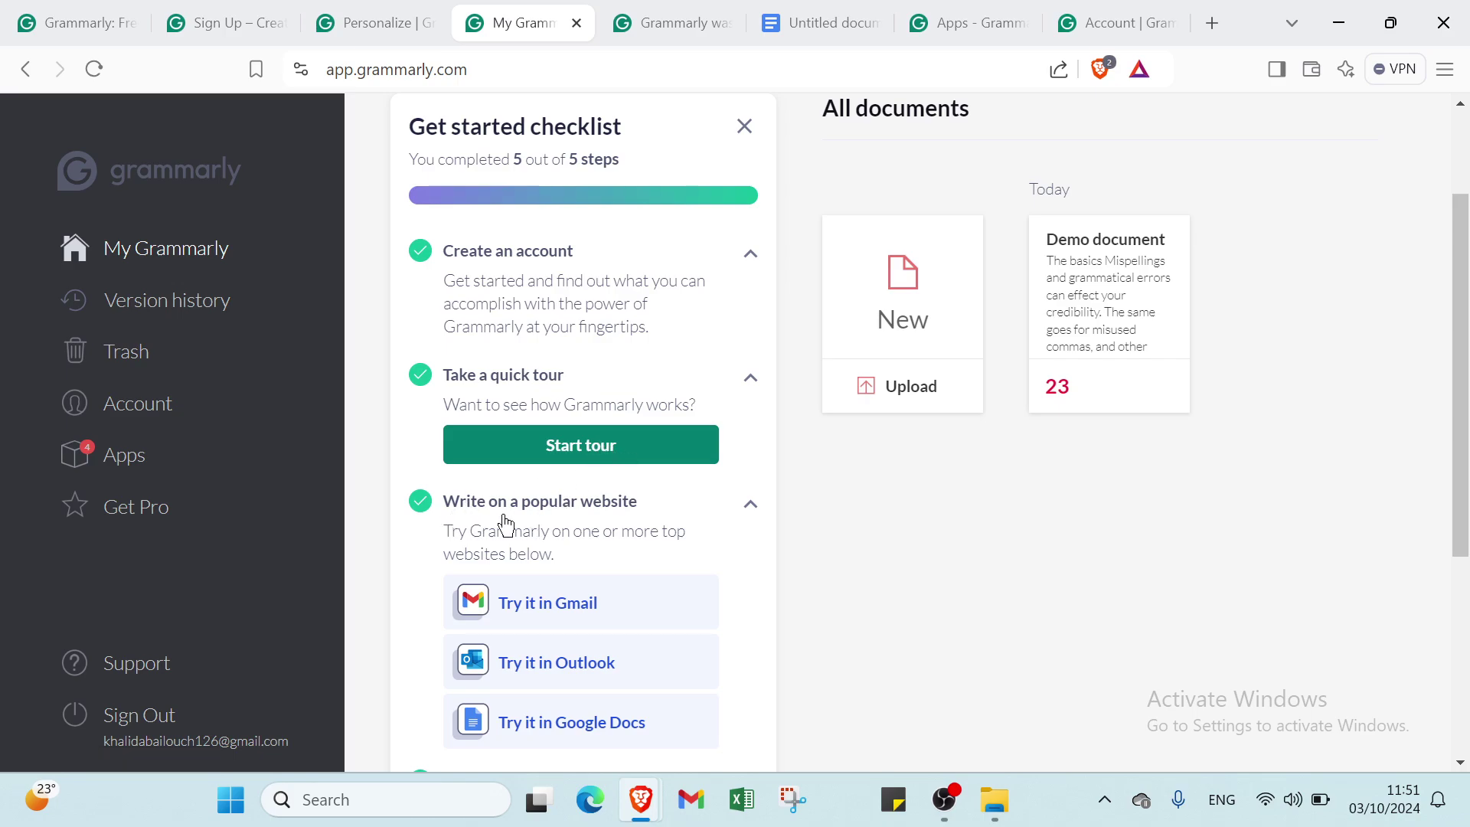
scroll(498, 519, down, 1)
Complete the tour's pin-to-browser step and continue back to the My Grammarly checklist
click(687, 10)
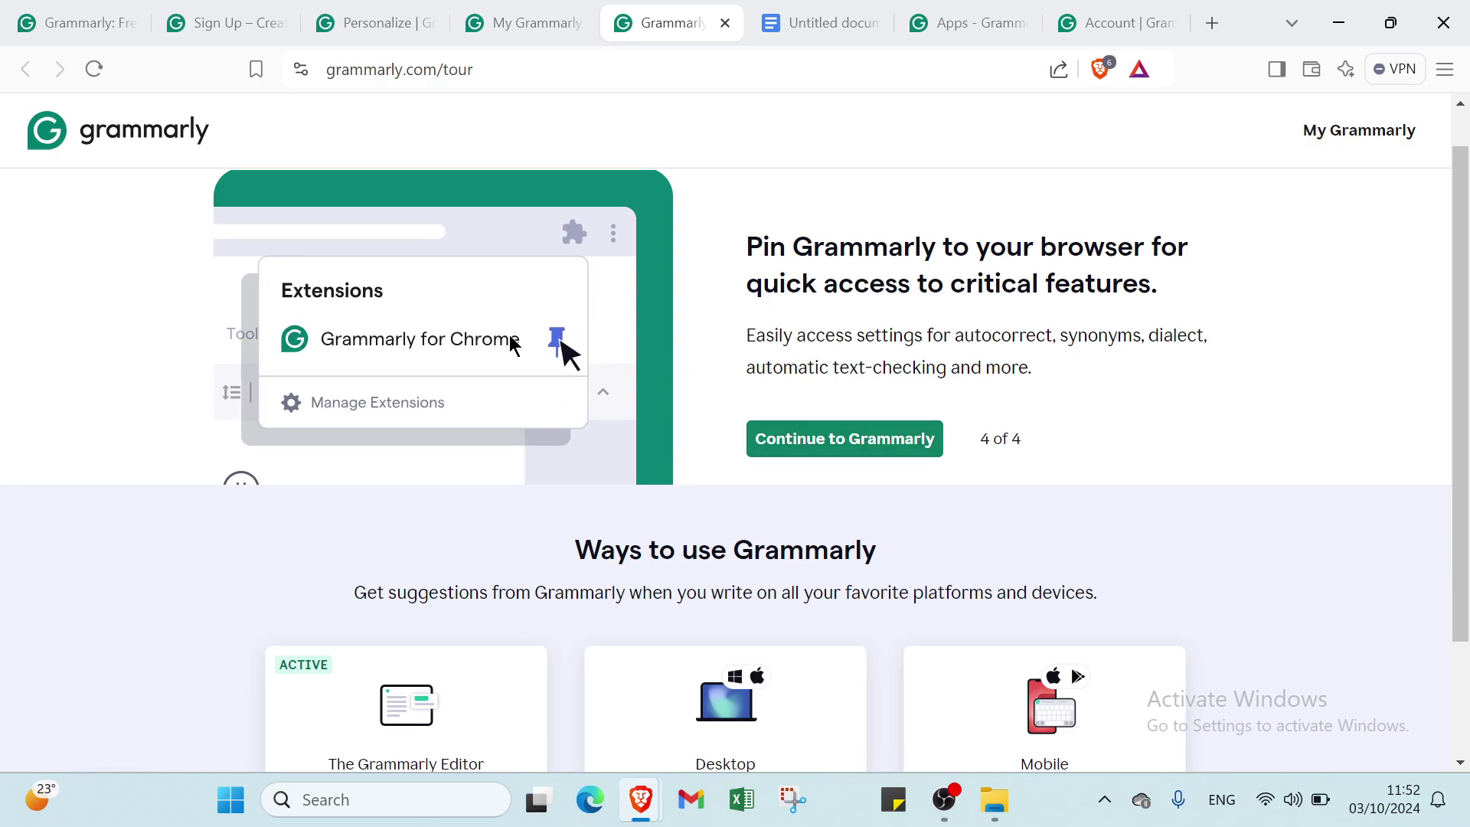
click(837, 436)
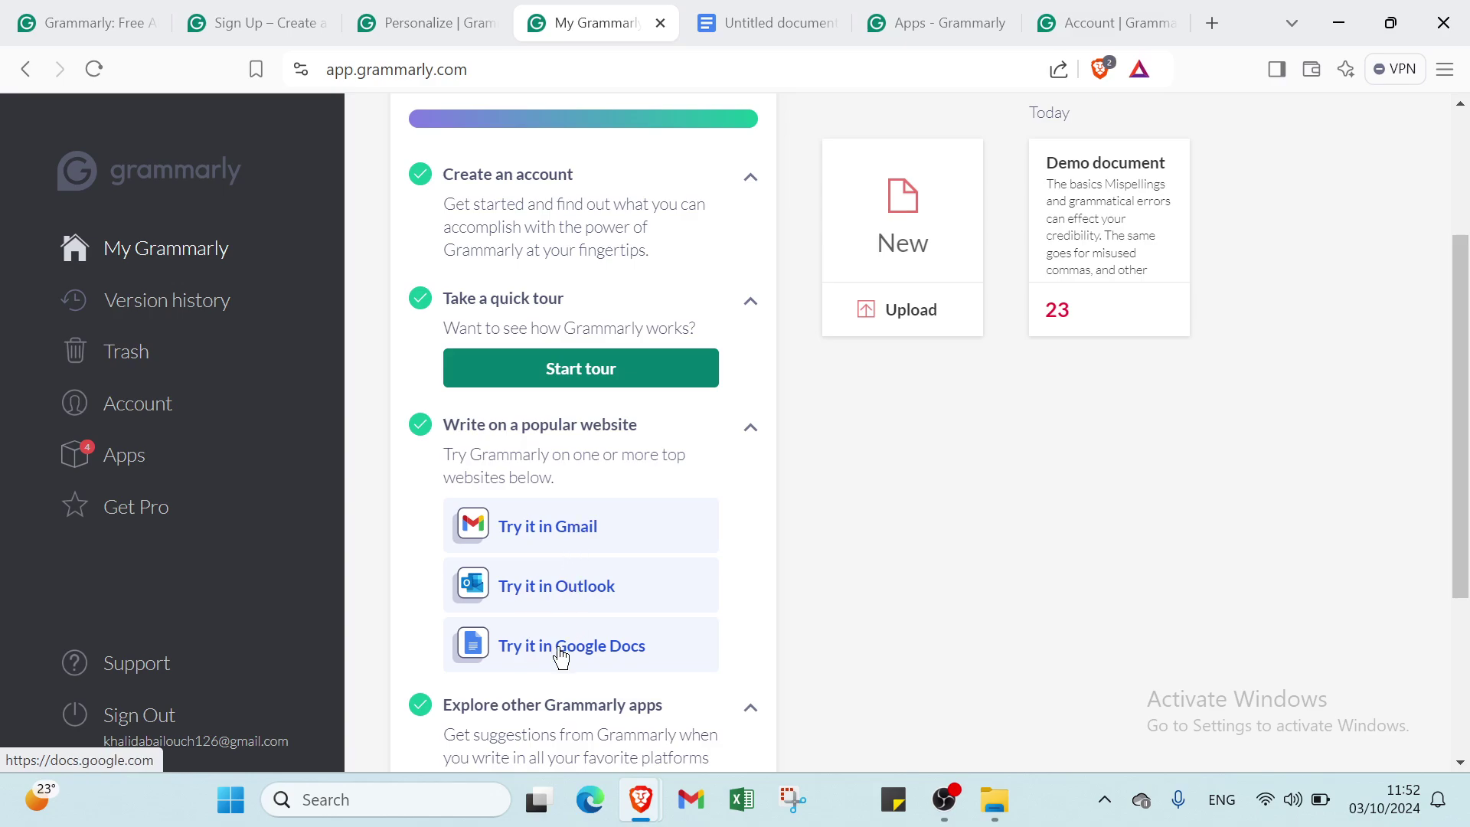
Switch to the Untitled Google Docs document and scroll down its empty page
click(713, 24)
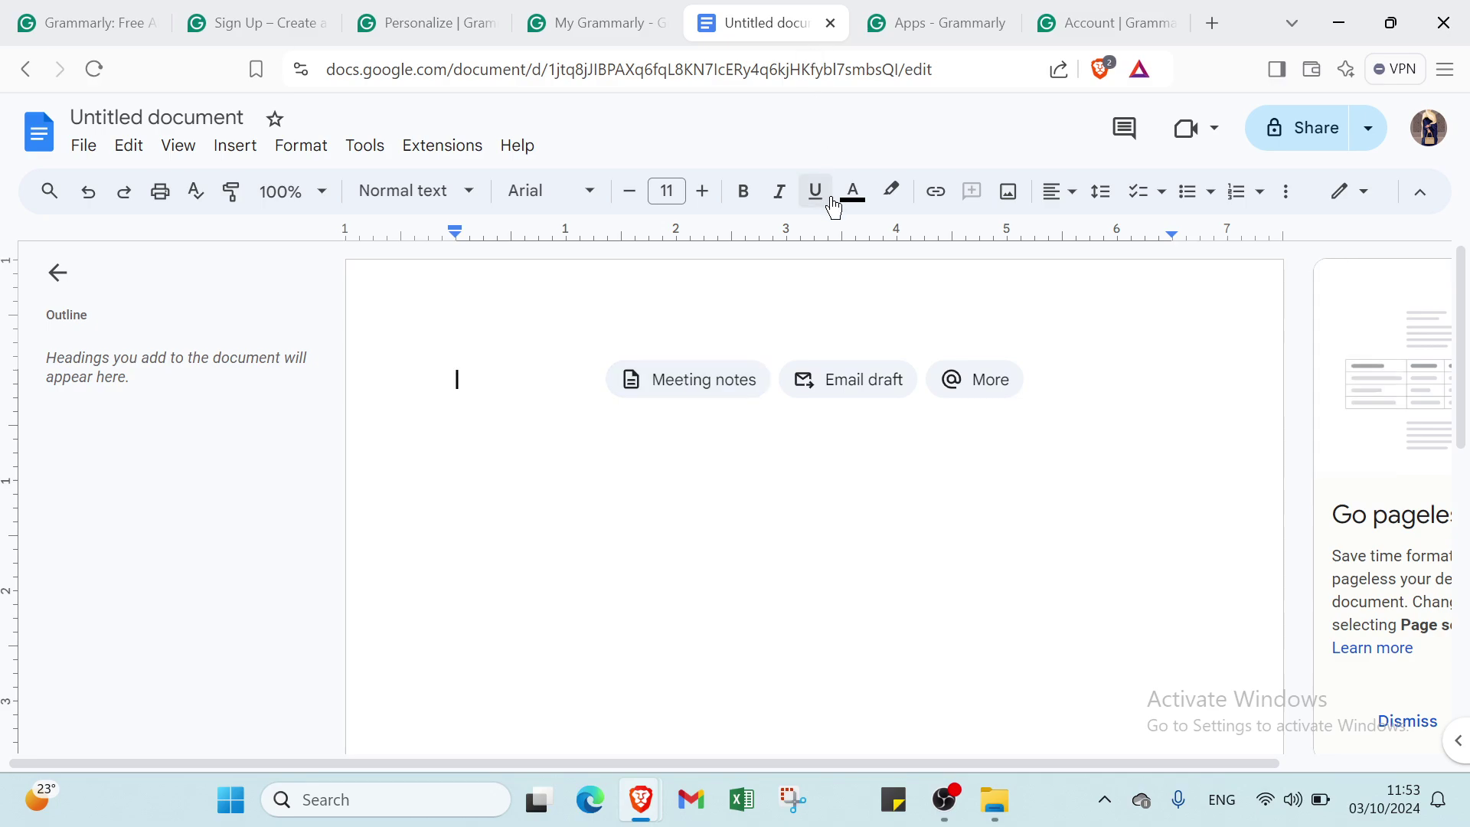
scroll(857, 263, down, 1)
scroll(981, 335, down, 3)
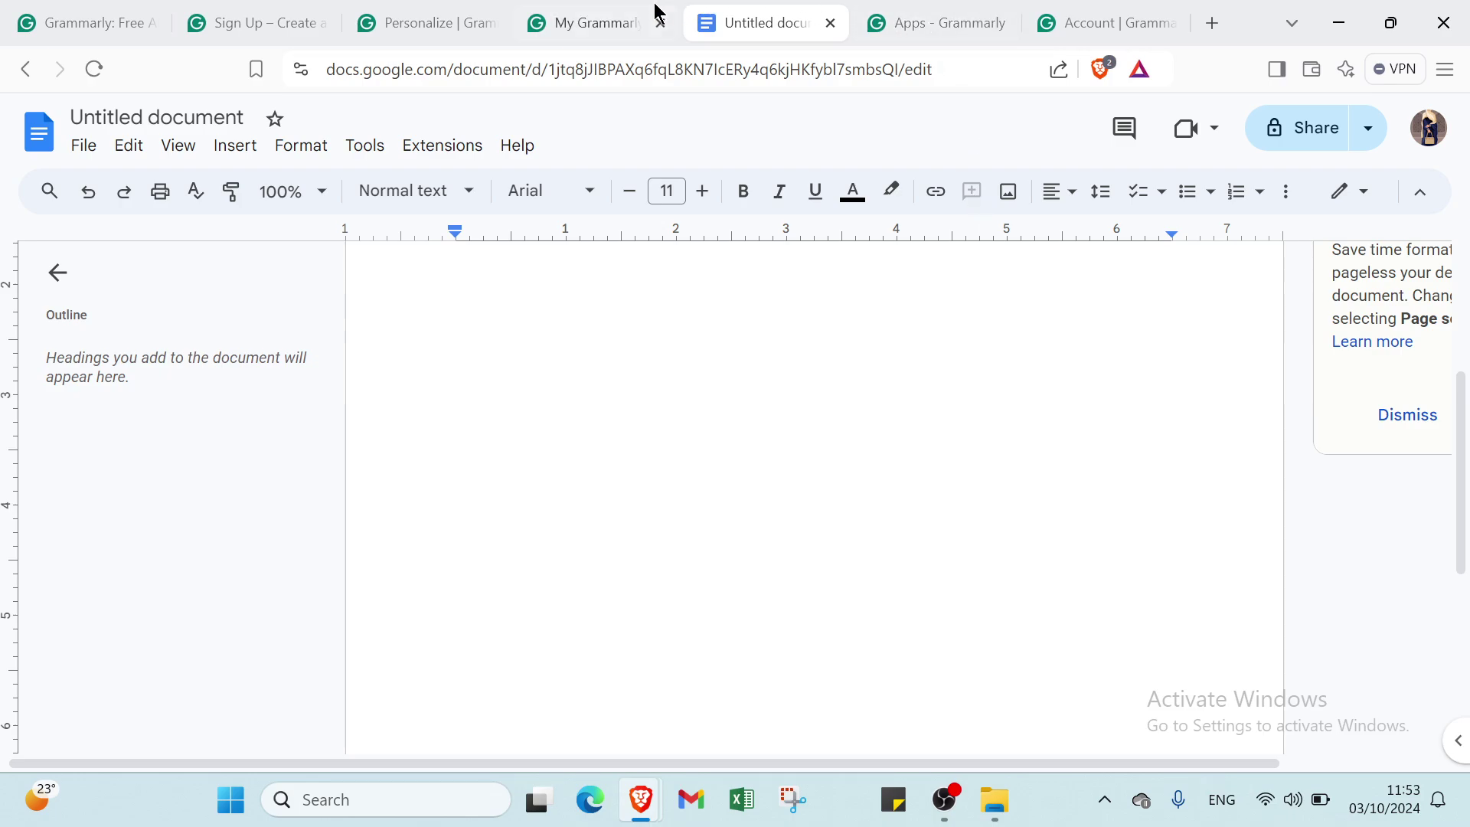
Revisit My Grammarly, then move the Sign Up tab to the front
click(636, 20)
scroll(536, 528, down, 2)
scroll(532, 530, down, 1)
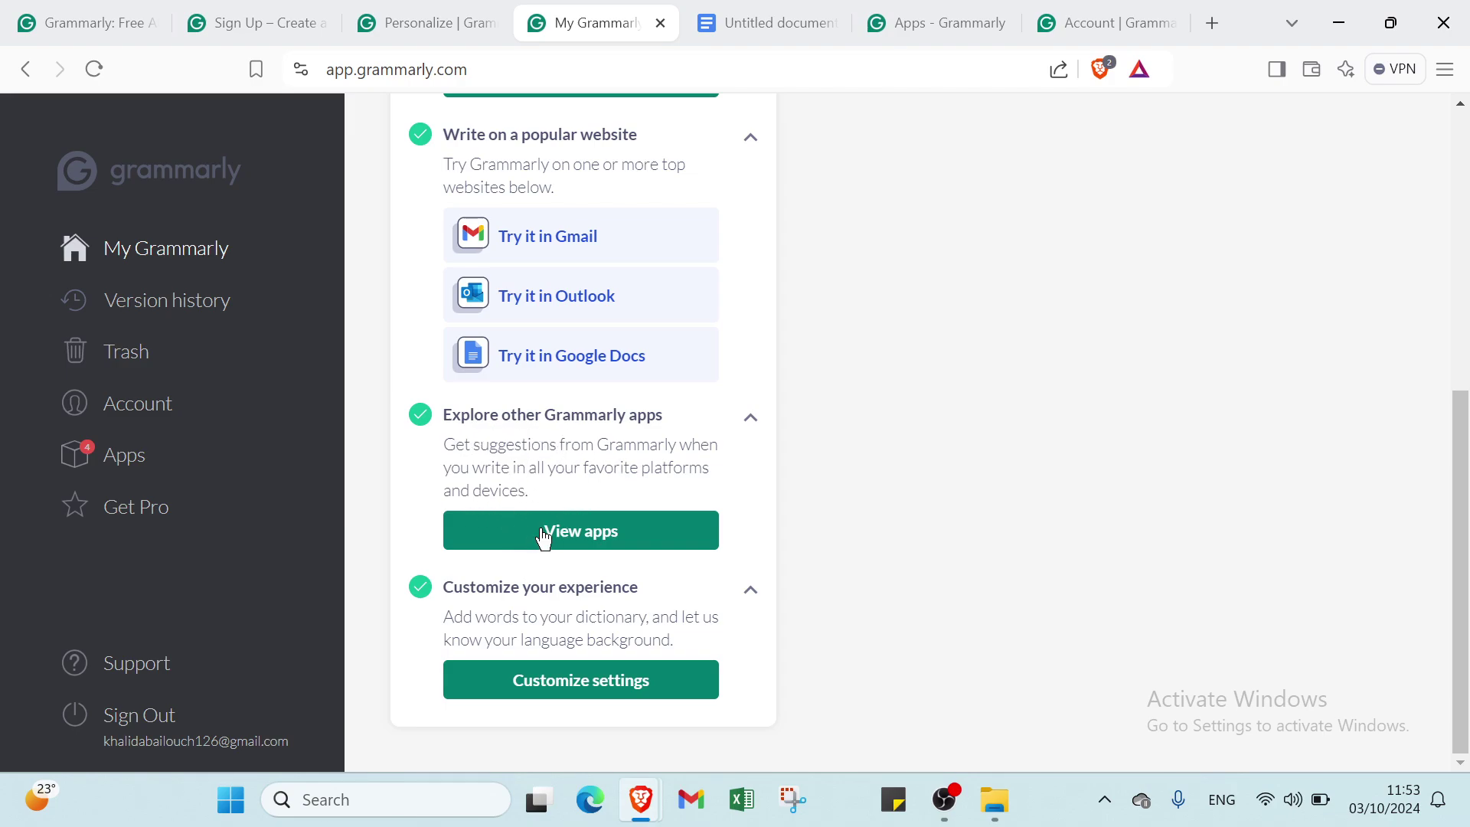
drag(261, 23, 84, 23)
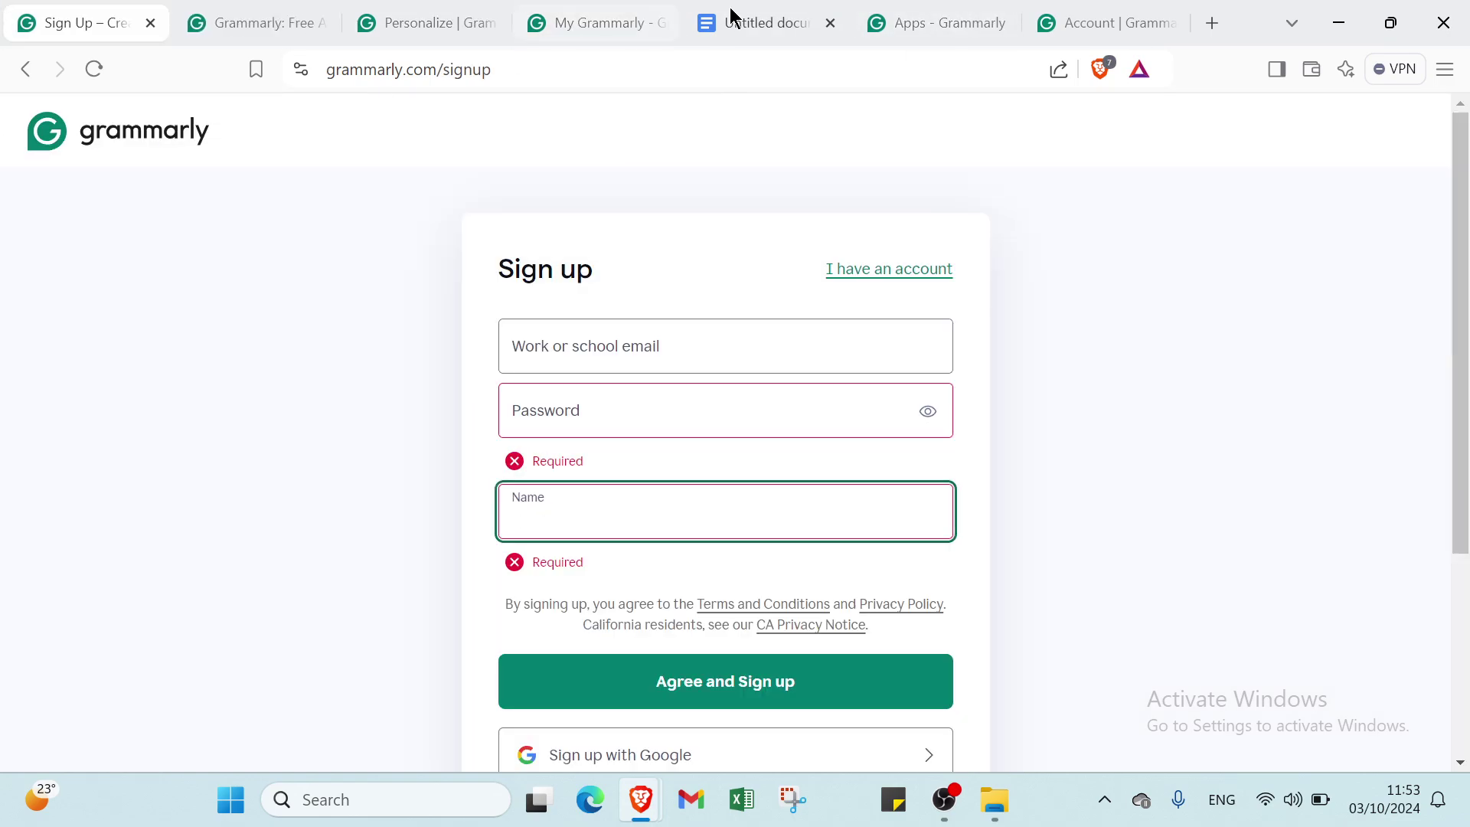
Browse the Apps page's Windows, Chrome, iPhone and Android installs, then return to My Grammarly
click(935, 24)
scroll(840, 225, up, 3)
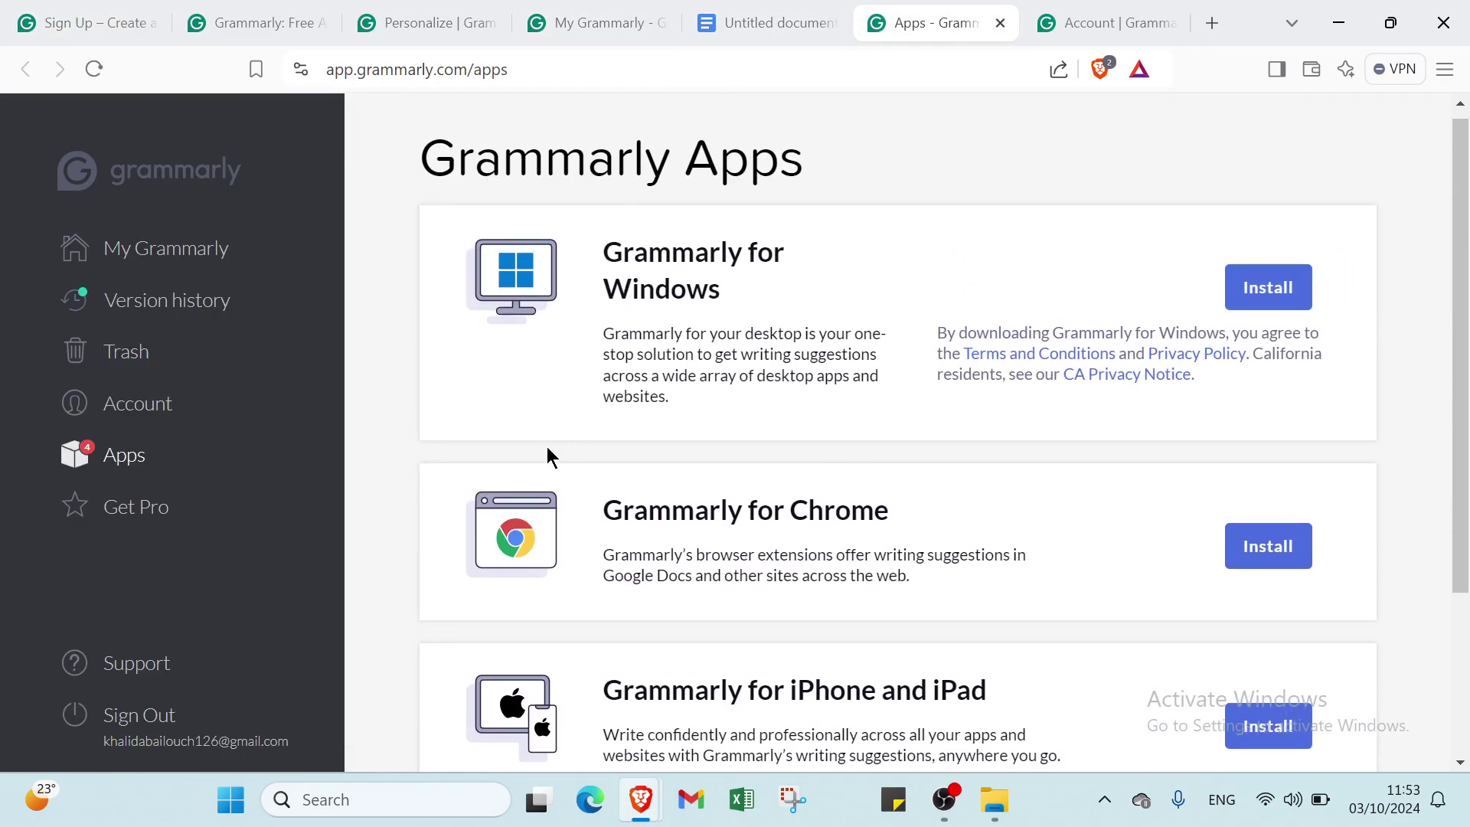
scroll(731, 490, down, 2)
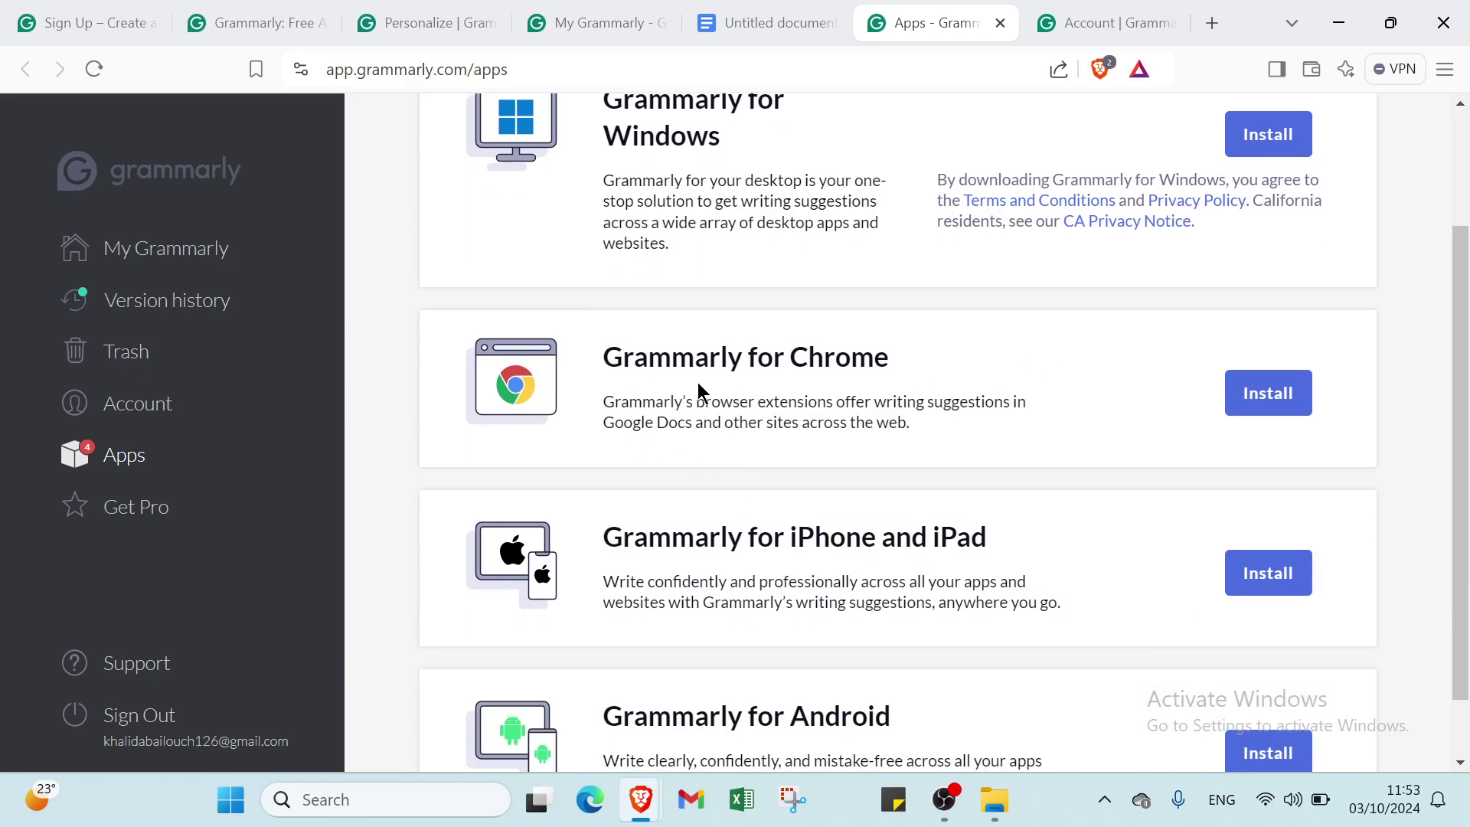
scroll(702, 394, down, 1)
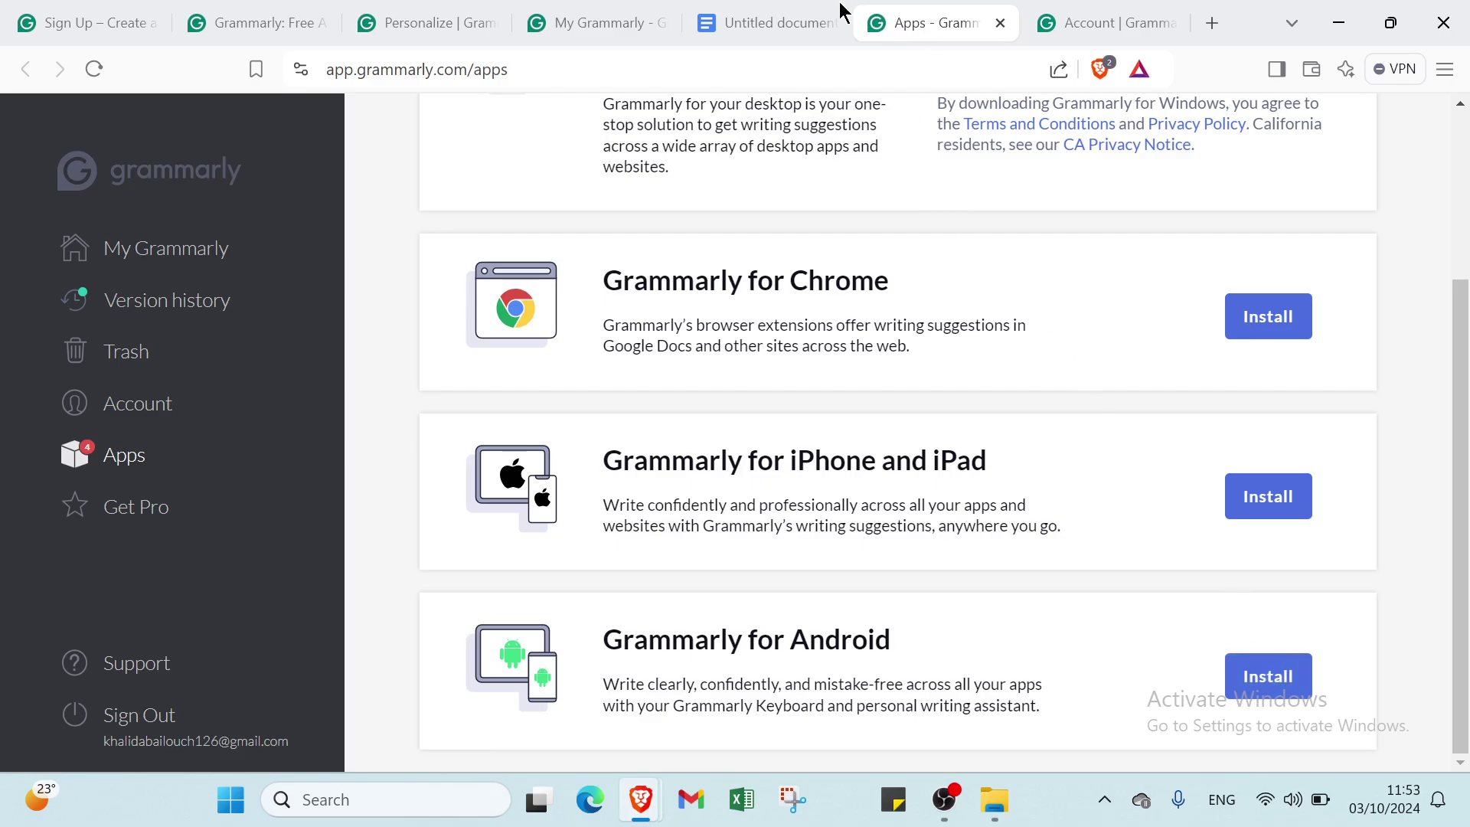
click(613, 15)
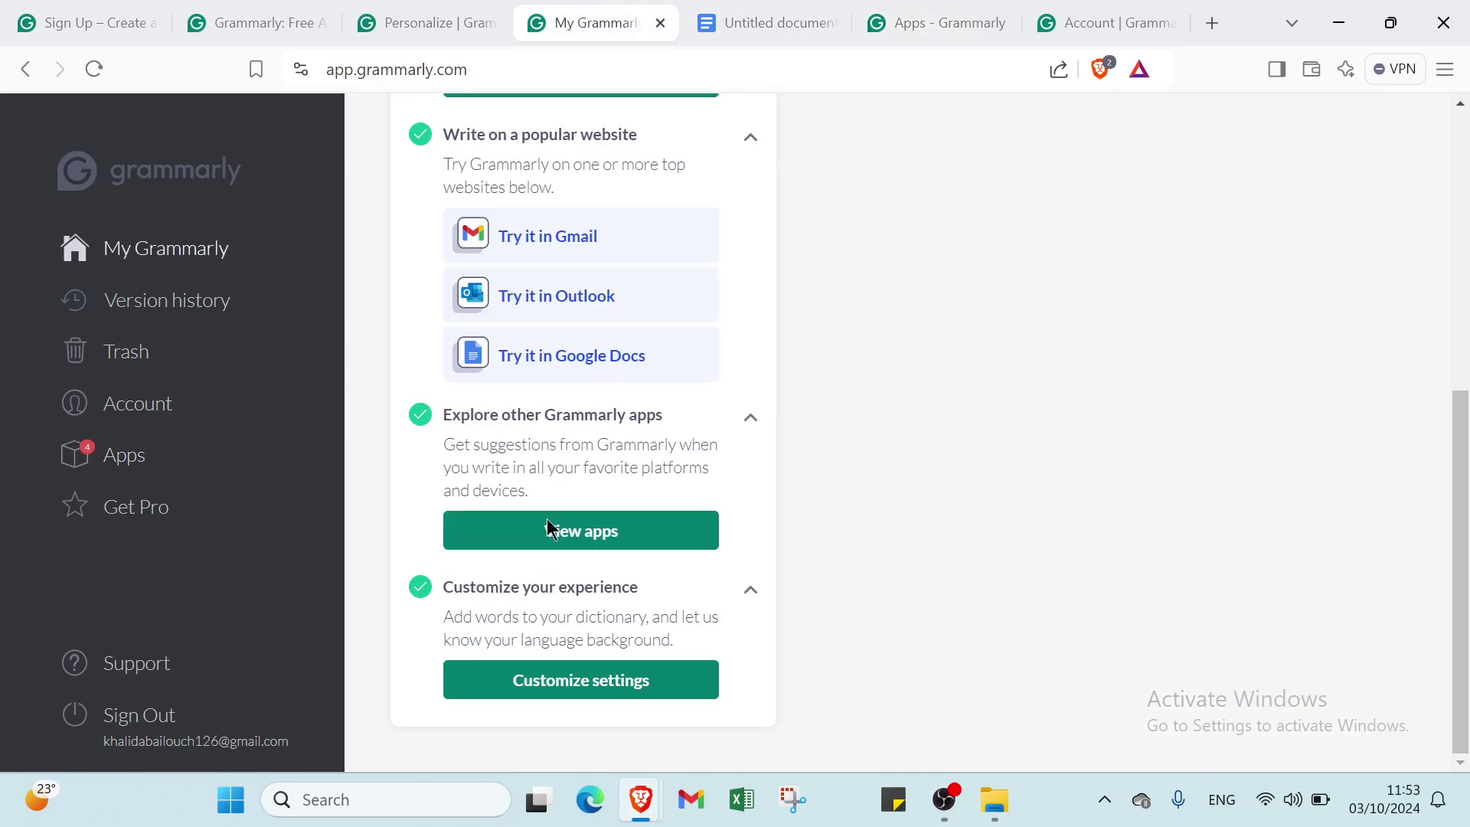
Open Your dictionary and enter 'spelling' as a new word, deleting the extra word
click(1102, 19)
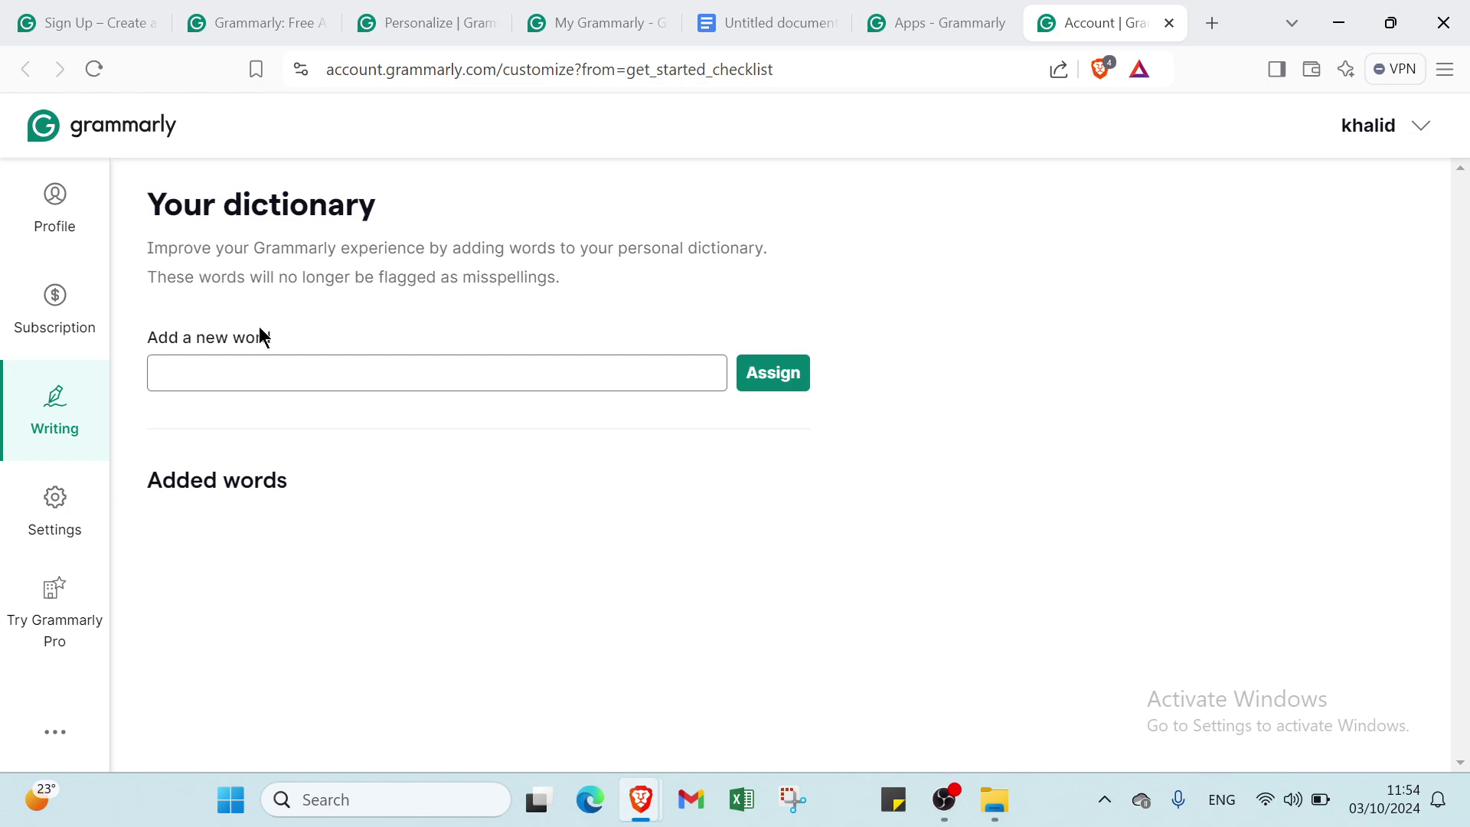
click(172, 364)
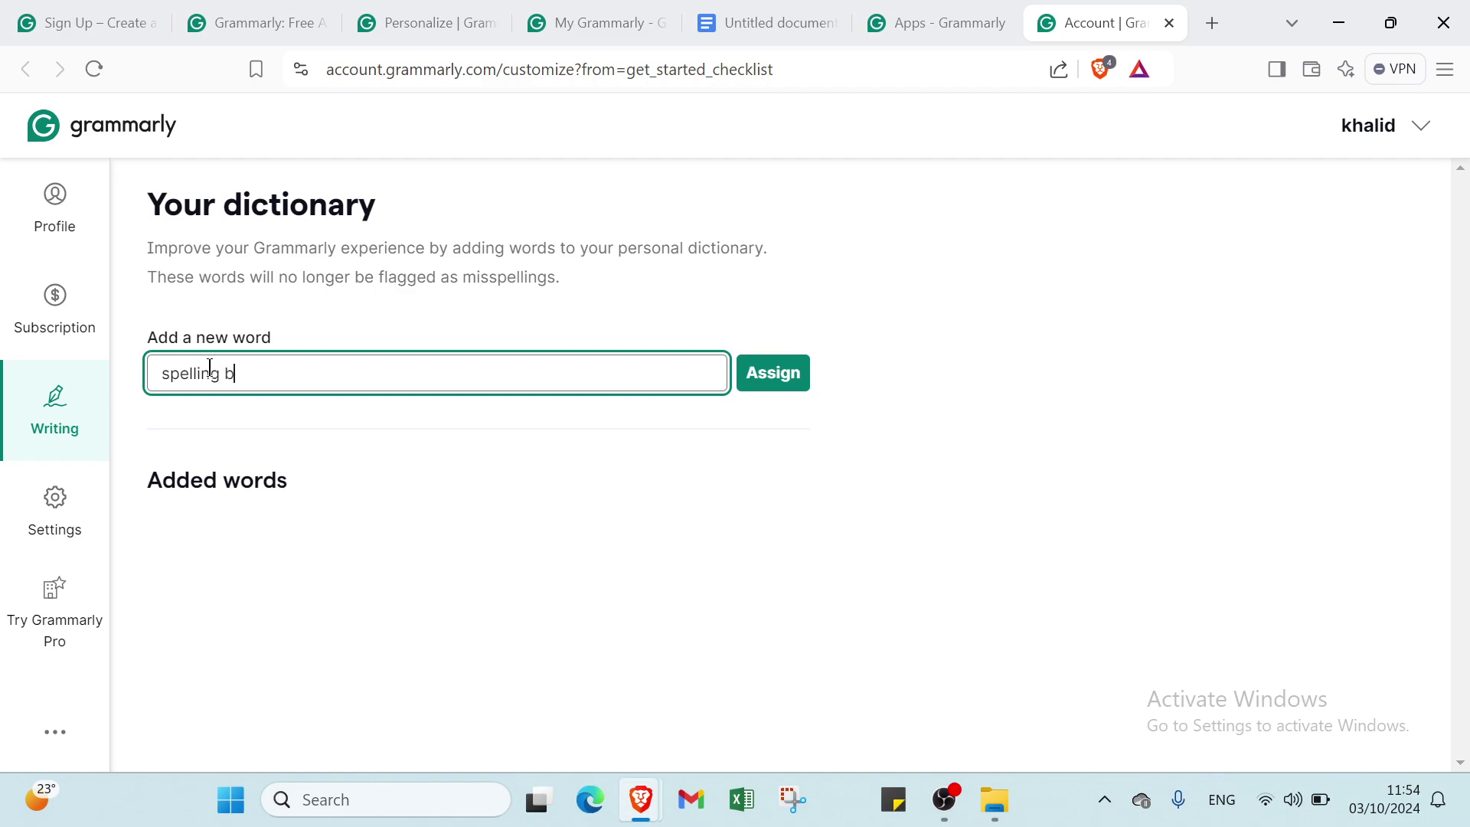
click(780, 377)
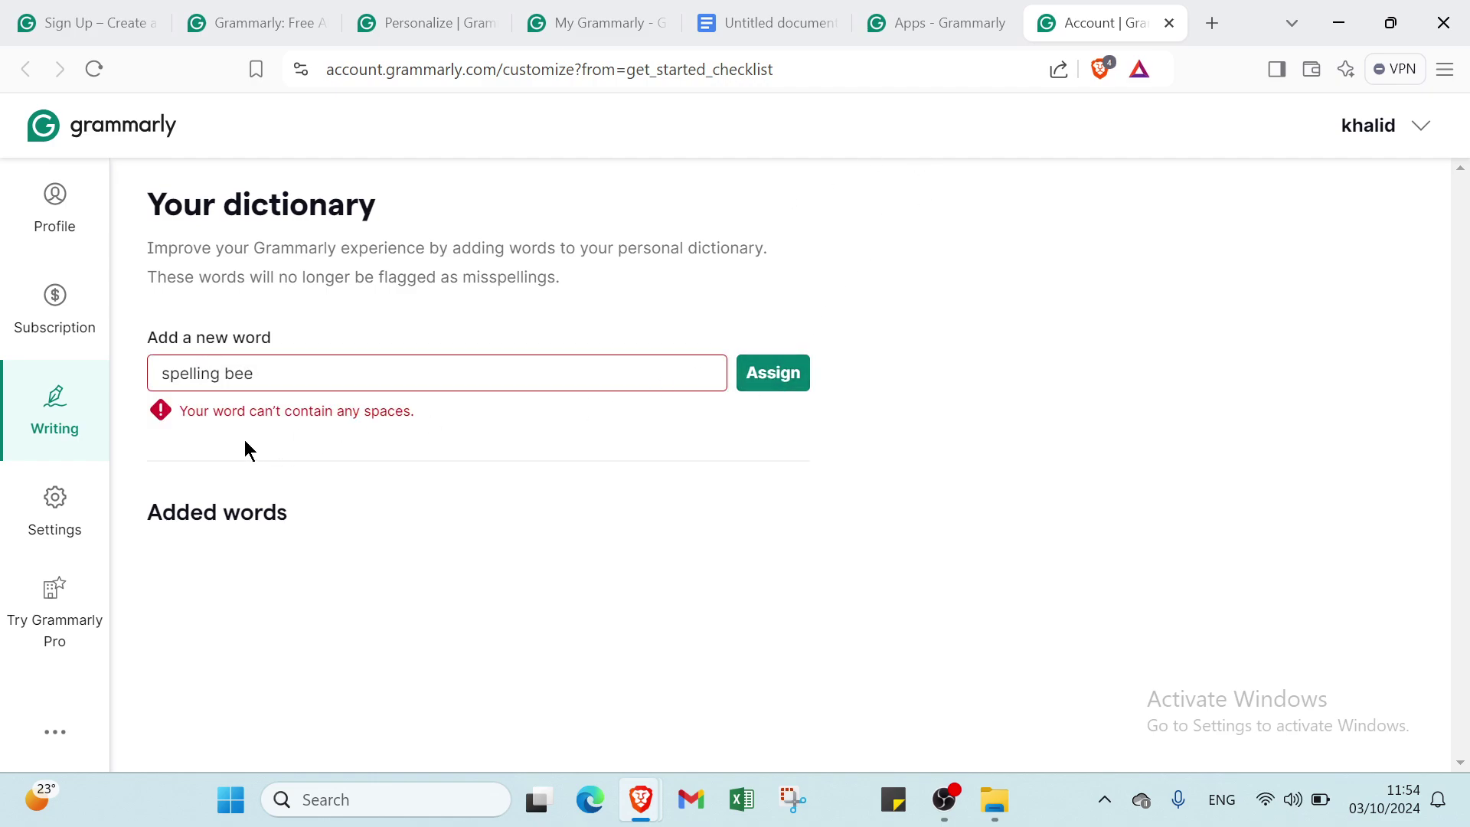
click(268, 375)
key(BackSpace)
key(BackSpace)
key(BackSpace)
key(BackSpace)
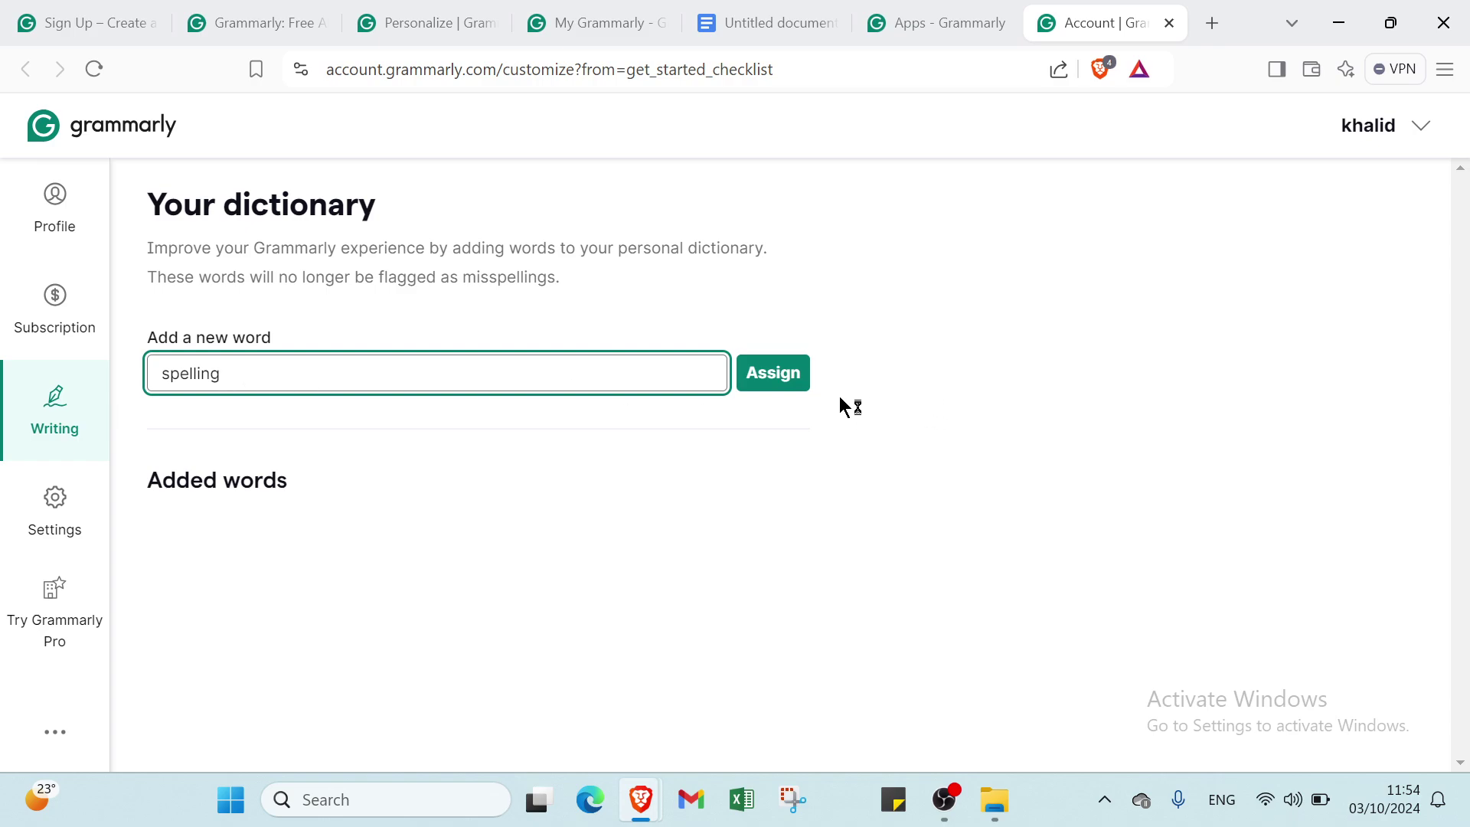
Add 'spelling' to Added words, then delete it so the list is empty
click(791, 374)
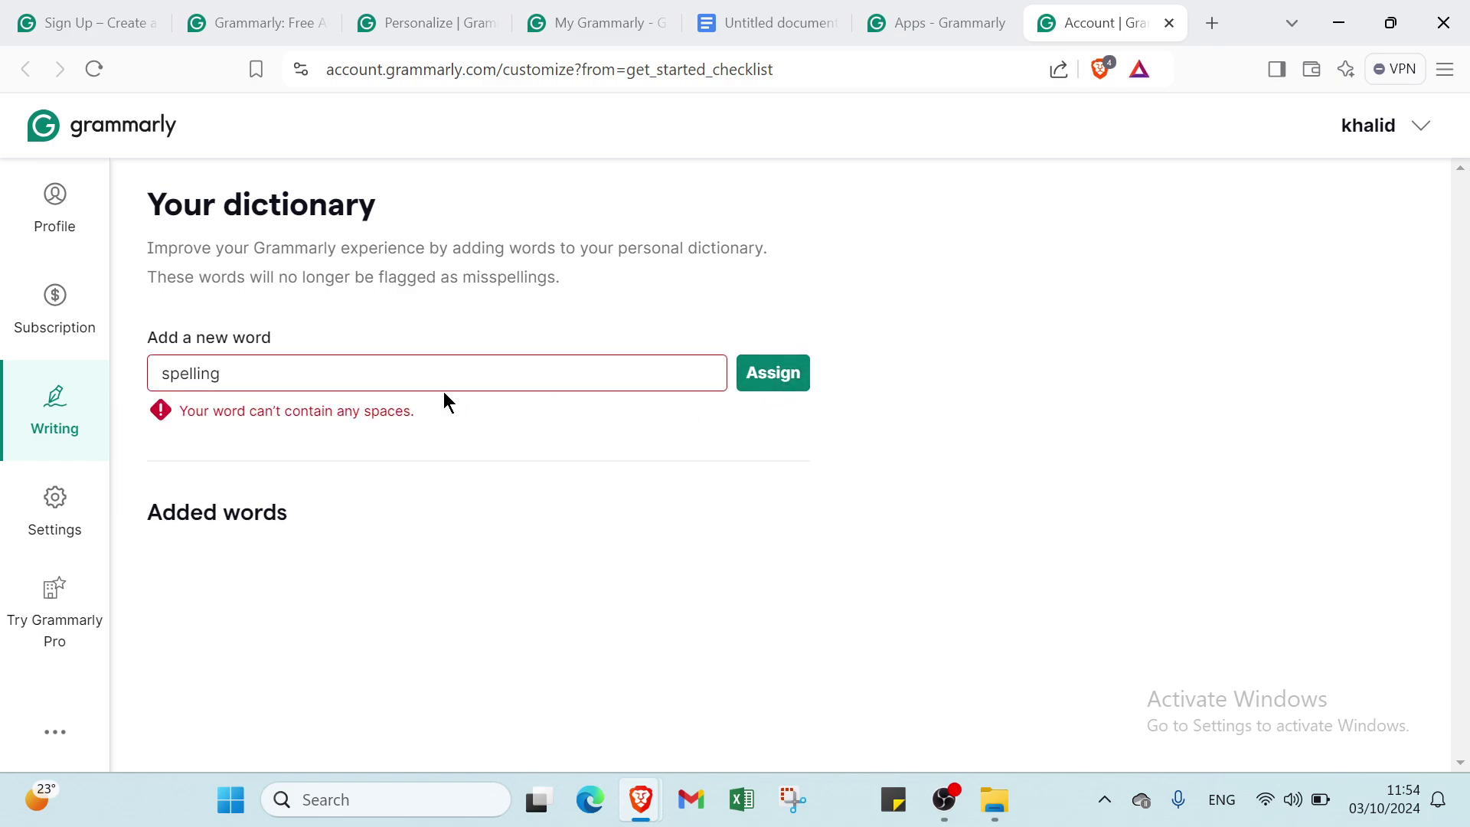
click(618, 368)
click(743, 387)
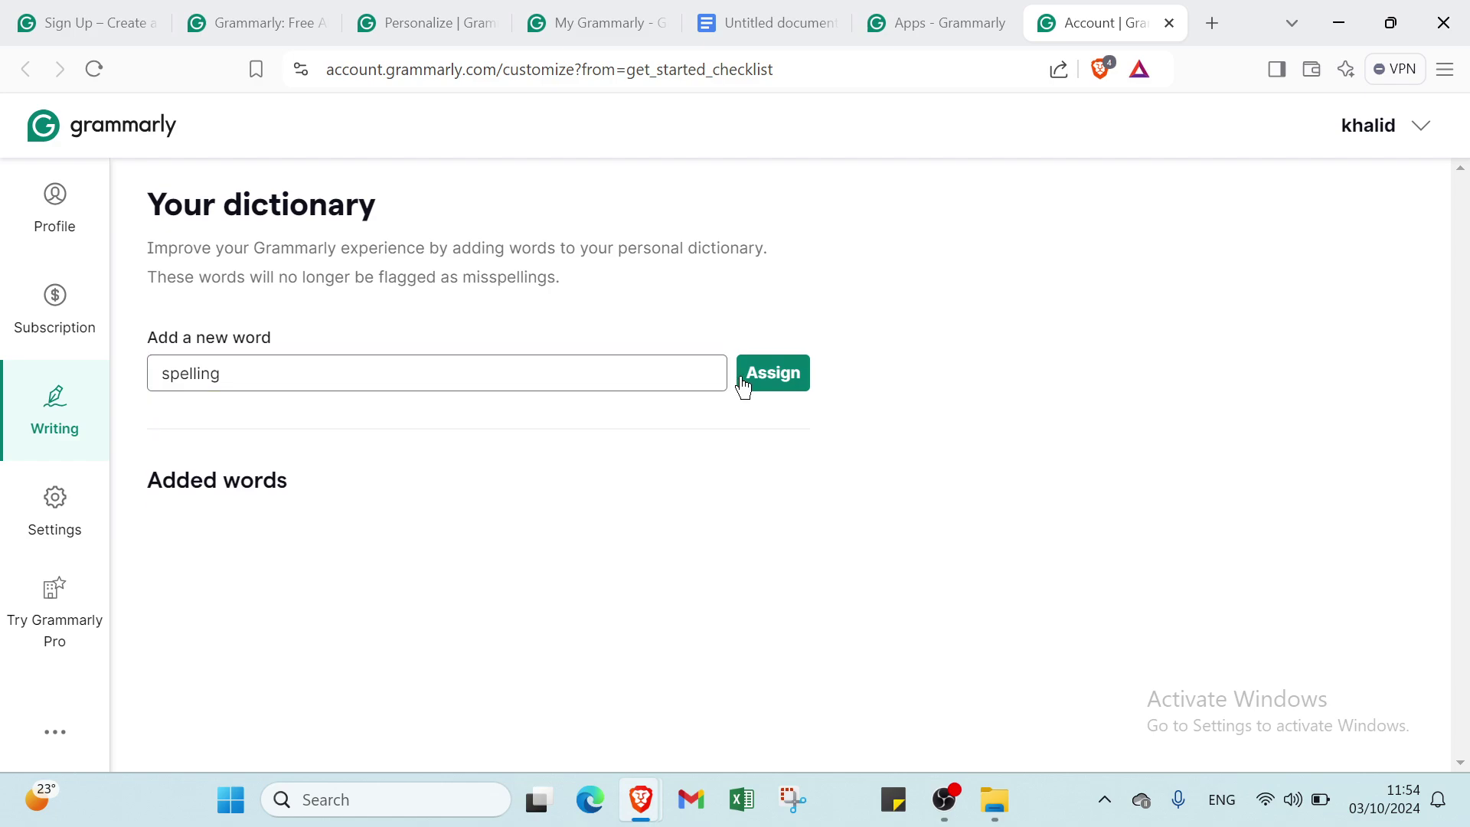
click(743, 383)
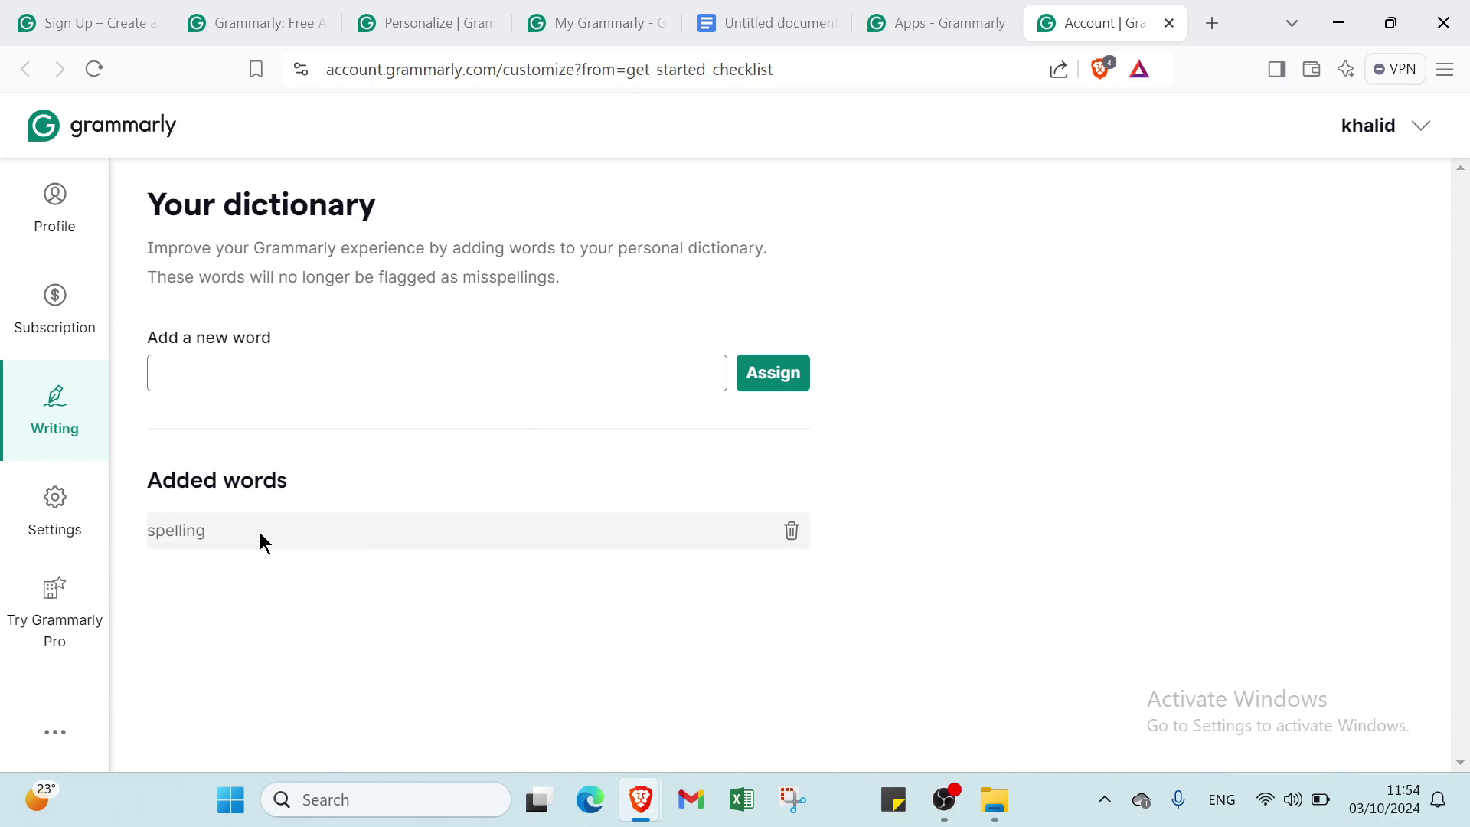
click(773, 536)
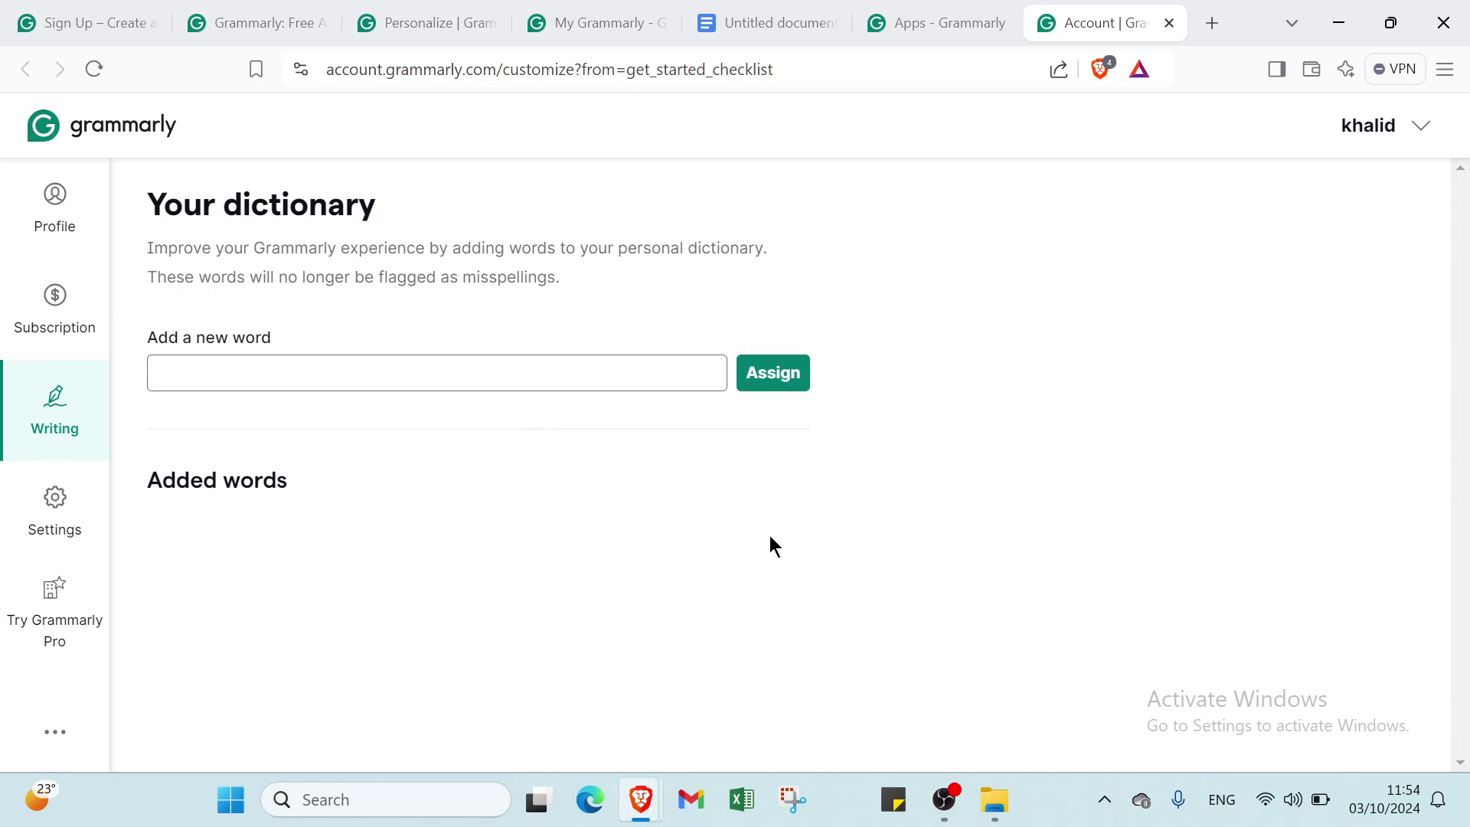
Go via My Grammarly and Sign Up to the Grammarly: Free tab and move it first
click(584, 25)
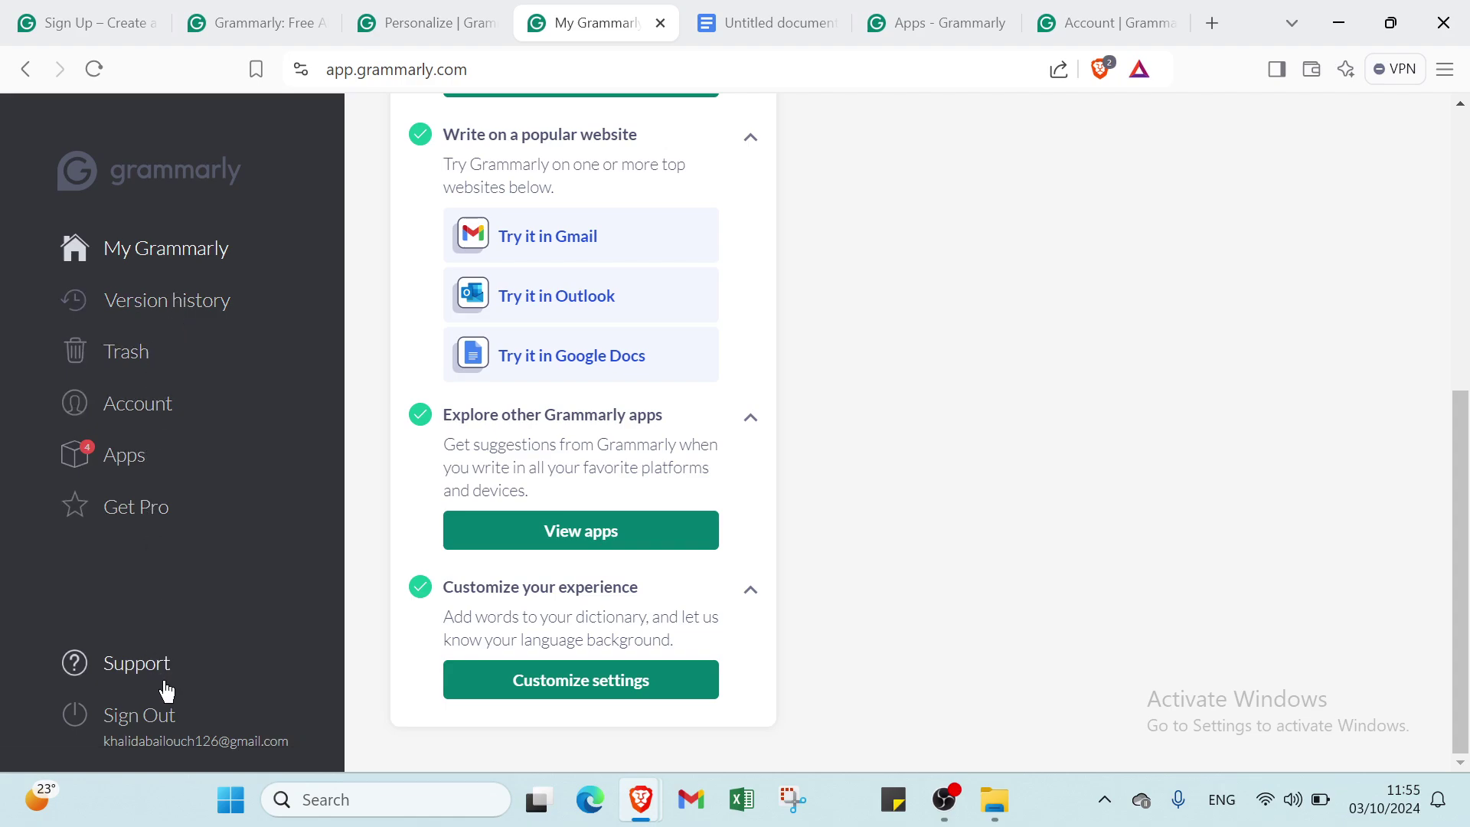
click(102, 23)
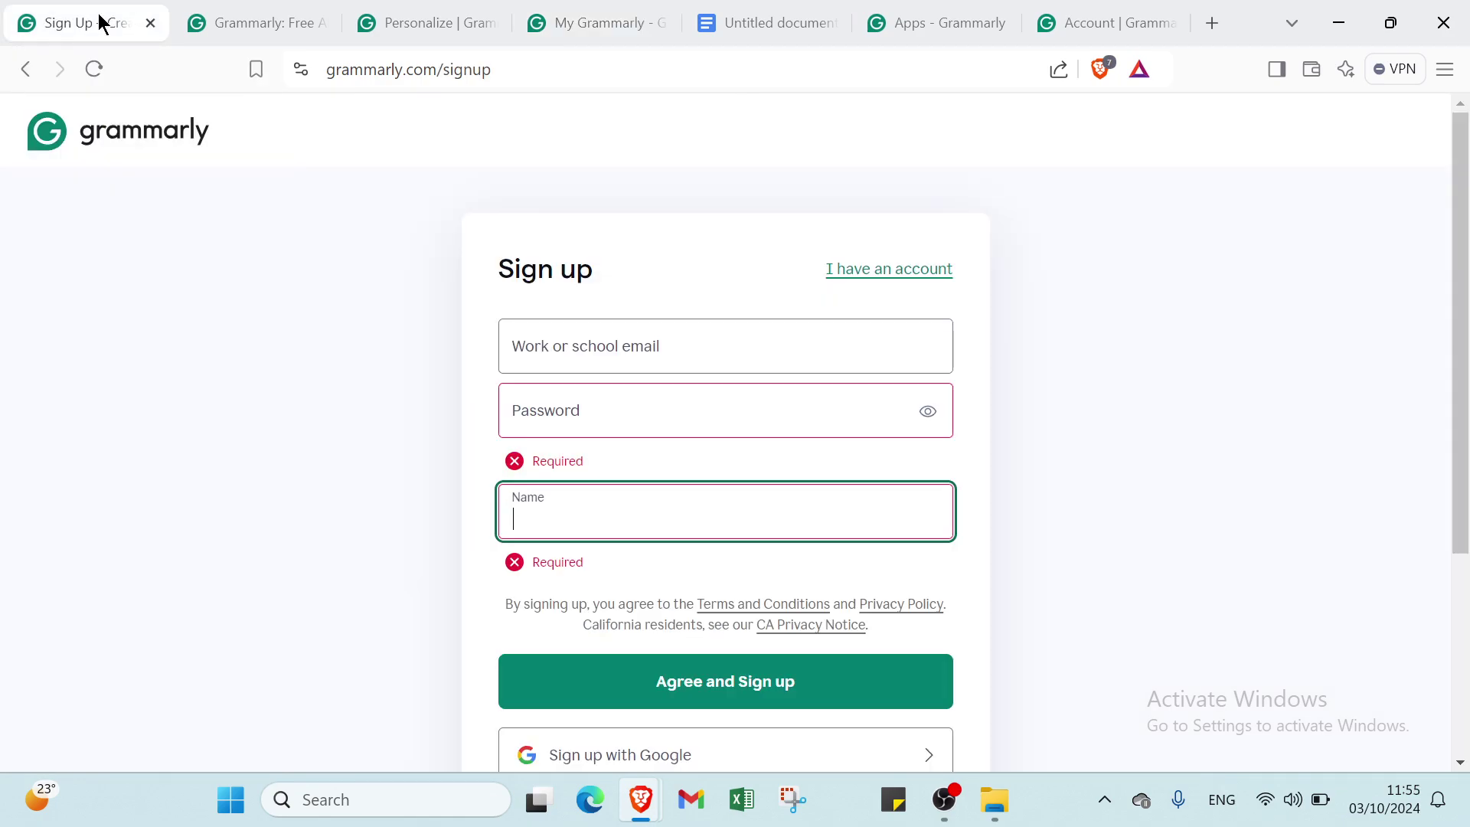
click(223, 19)
drag(203, 20, 77, 13)
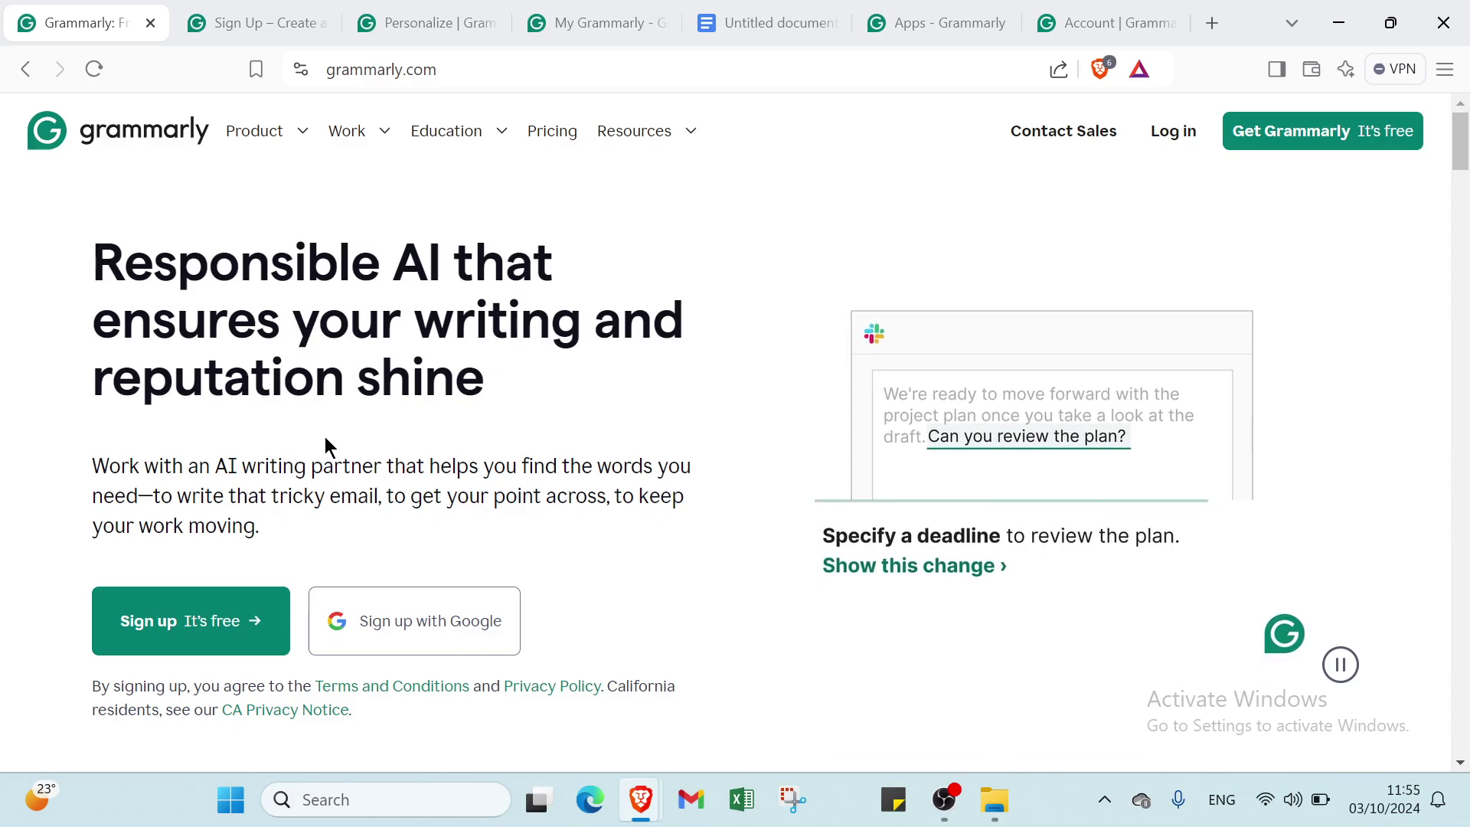
Scroll through the homepage introduction and customer logos, ending at the Responsible AI hero
scroll(325, 436, down, 3)
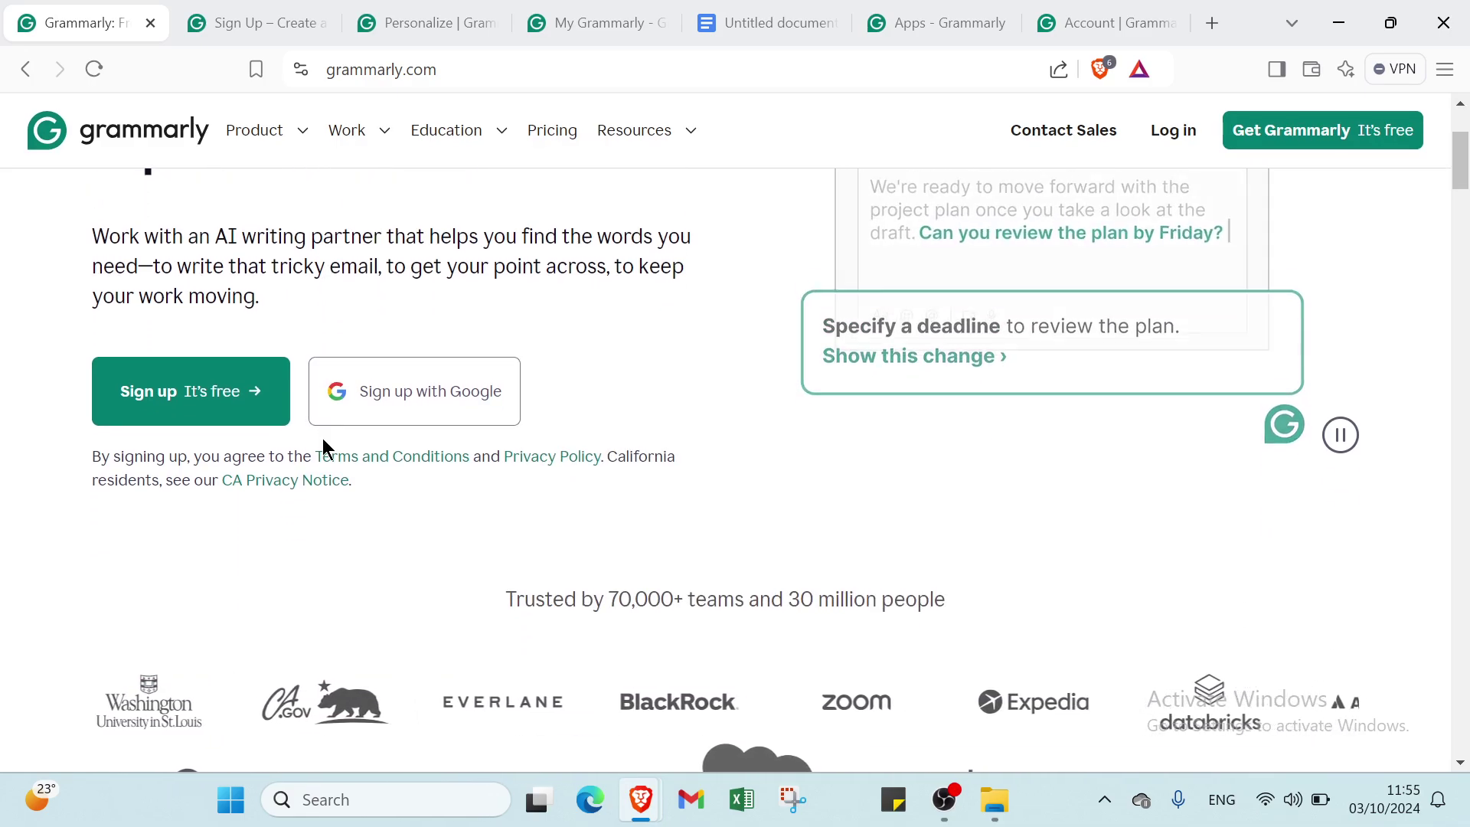
scroll(324, 444, down, 1)
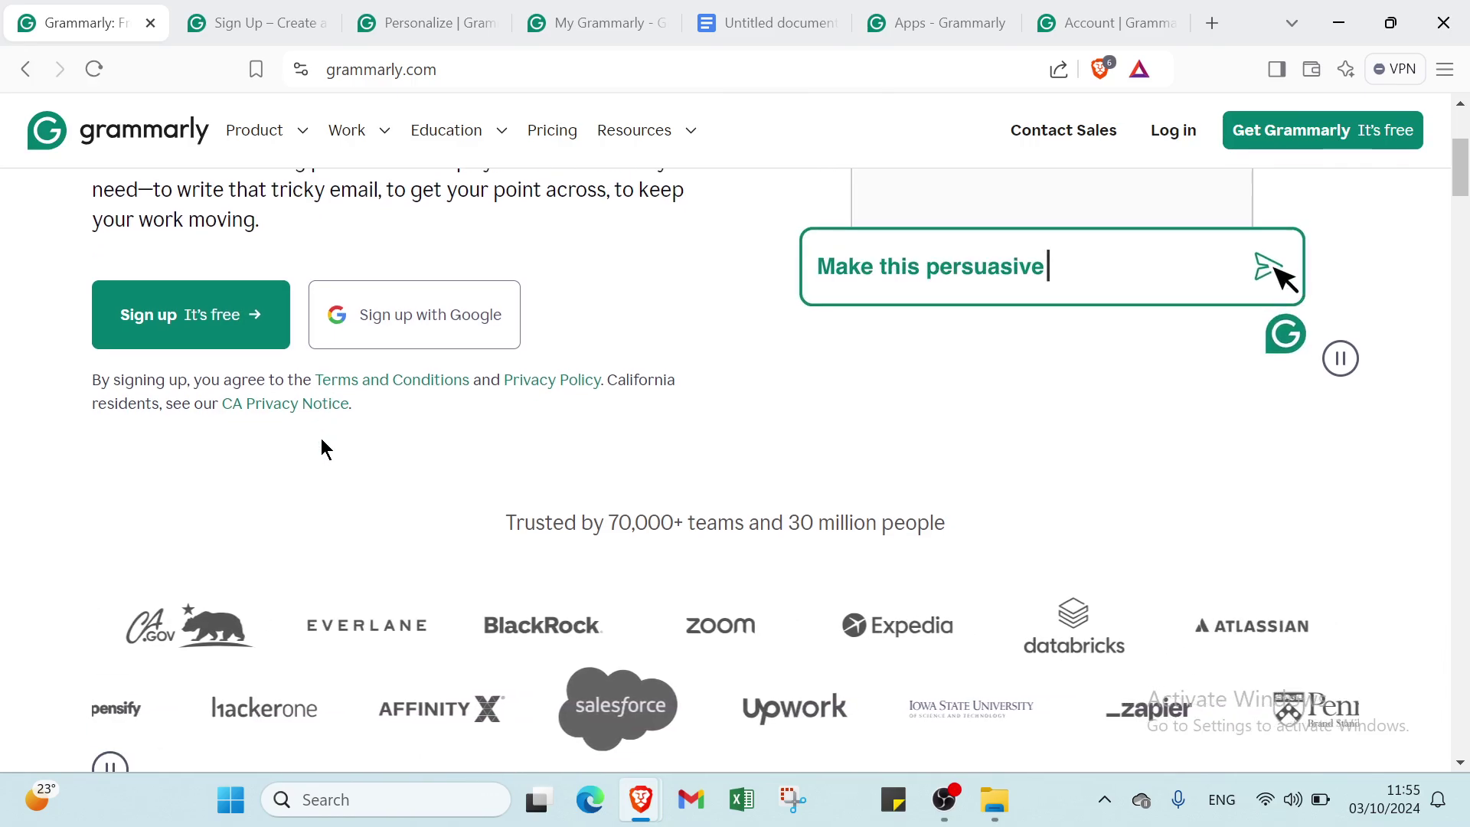
scroll(321, 448, down, 1)
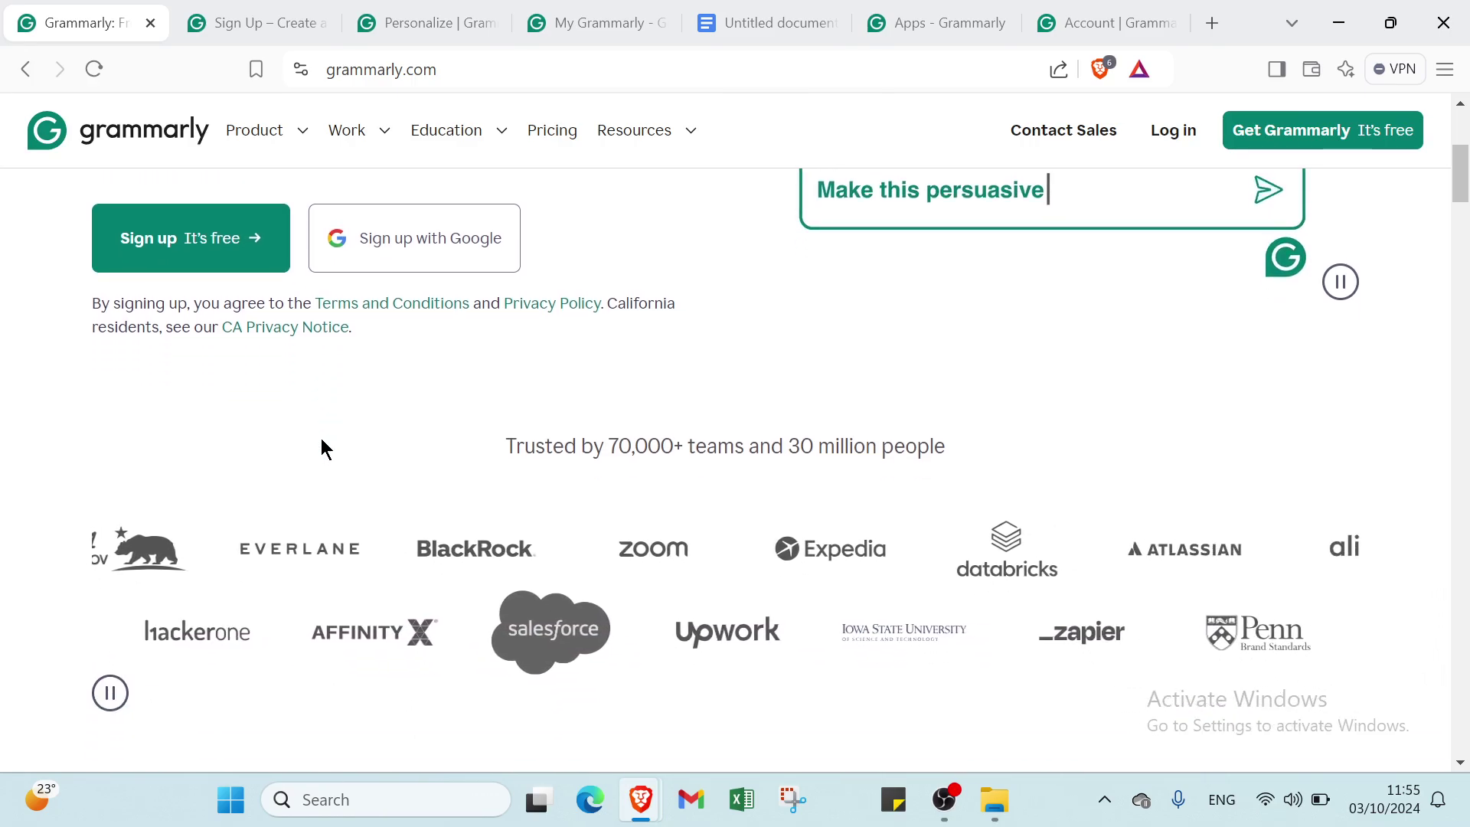
scroll(321, 448, down, 2)
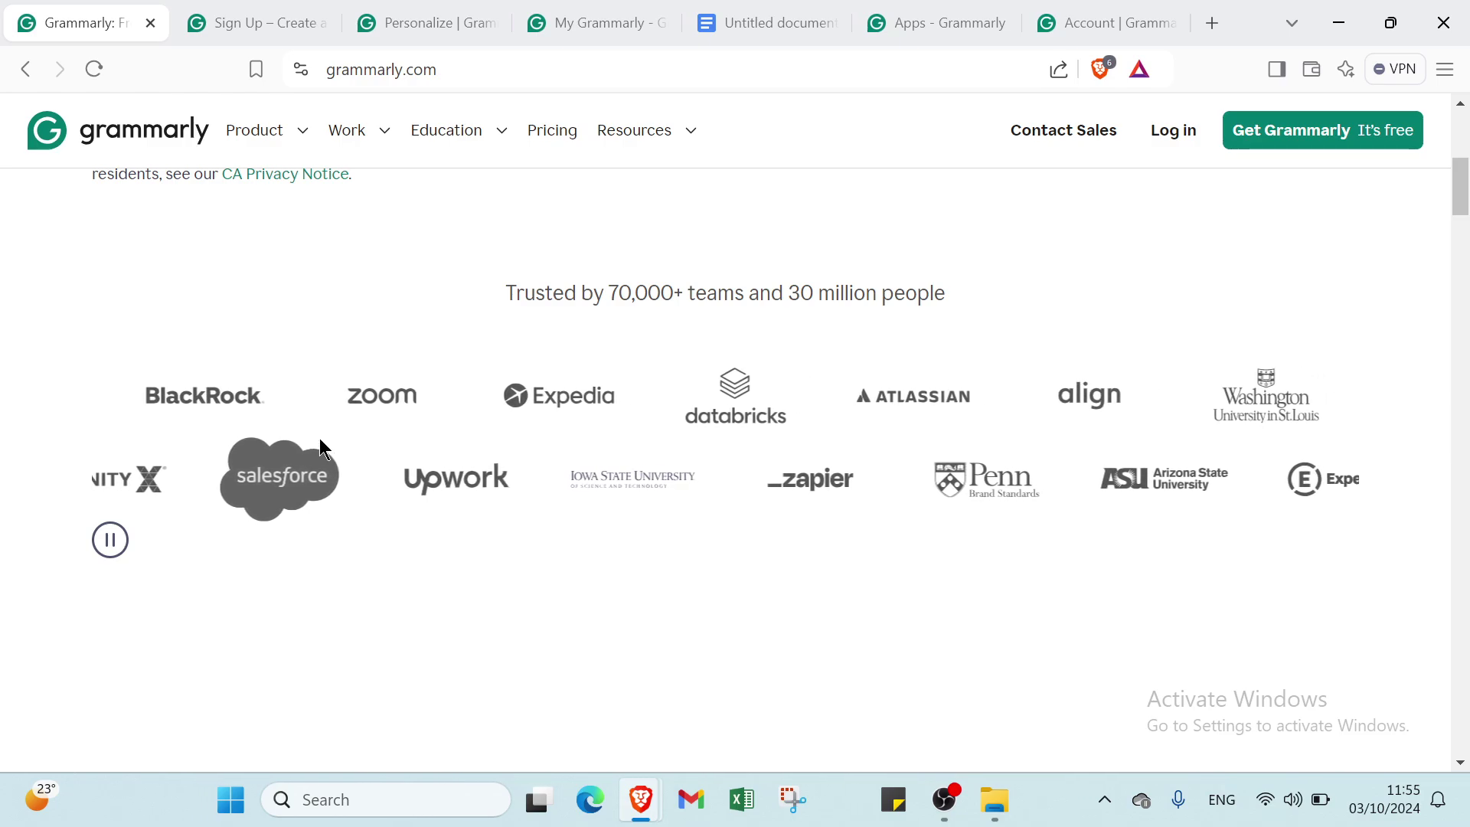
scroll(320, 440, up, 7)
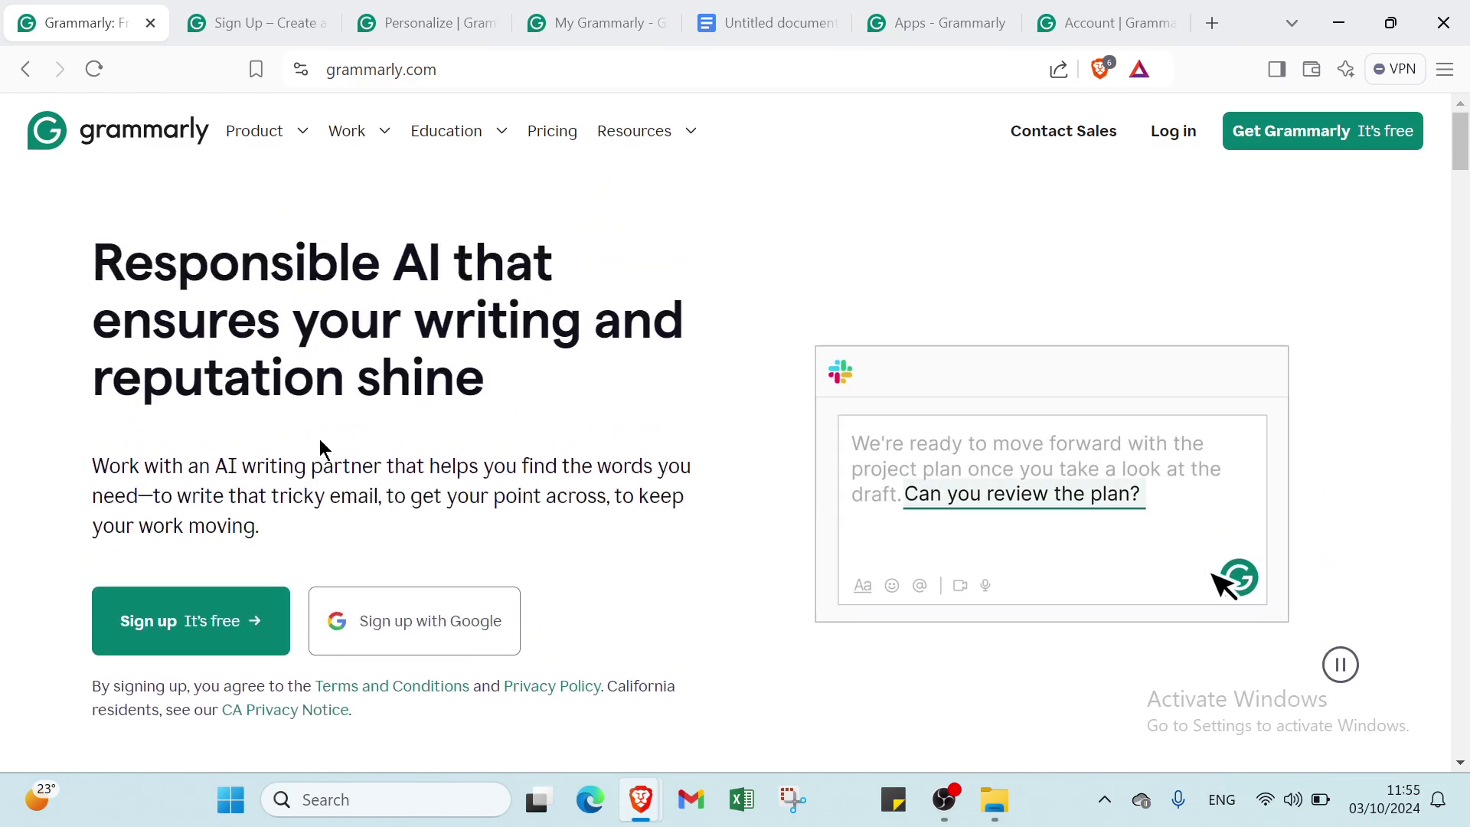